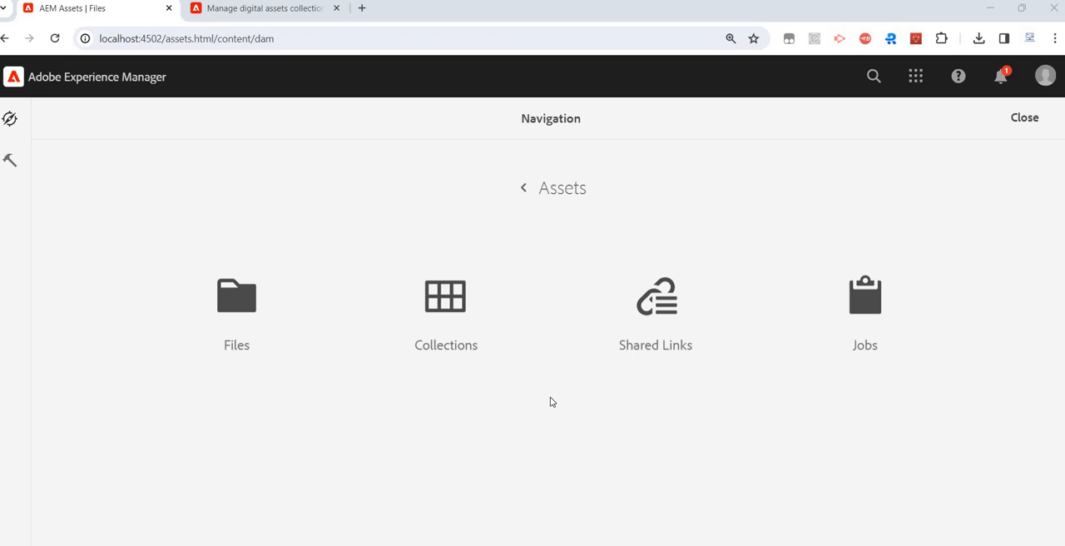
- Create a collection titled test-collection-demo in Collections and open it
{"action": "left_click", "coordinate": [451, 346]}
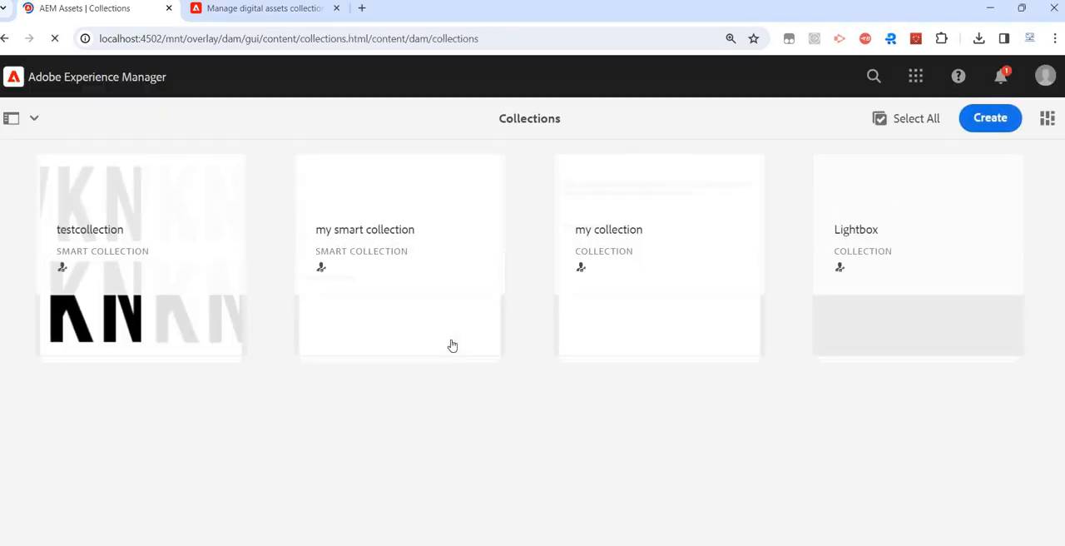
{"action": "left_click", "coordinate": [994, 122]}
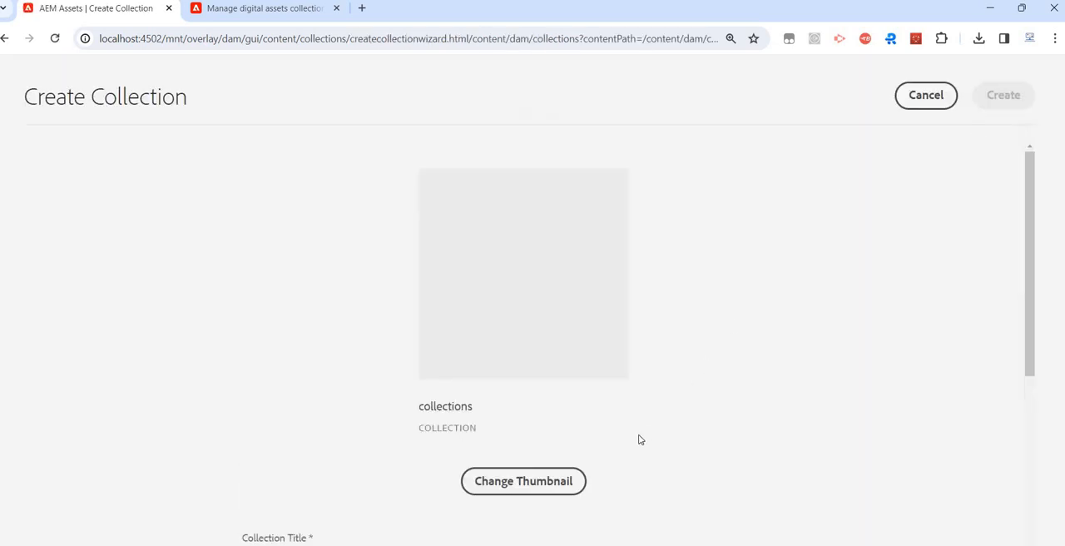
{"action": "scroll", "coordinate": [333, 287], "scroll_direction": "down", "scroll_amount": 1}
{"action": "scroll", "coordinate": [440, 333], "scroll_direction": "down", "scroll_amount": 2}
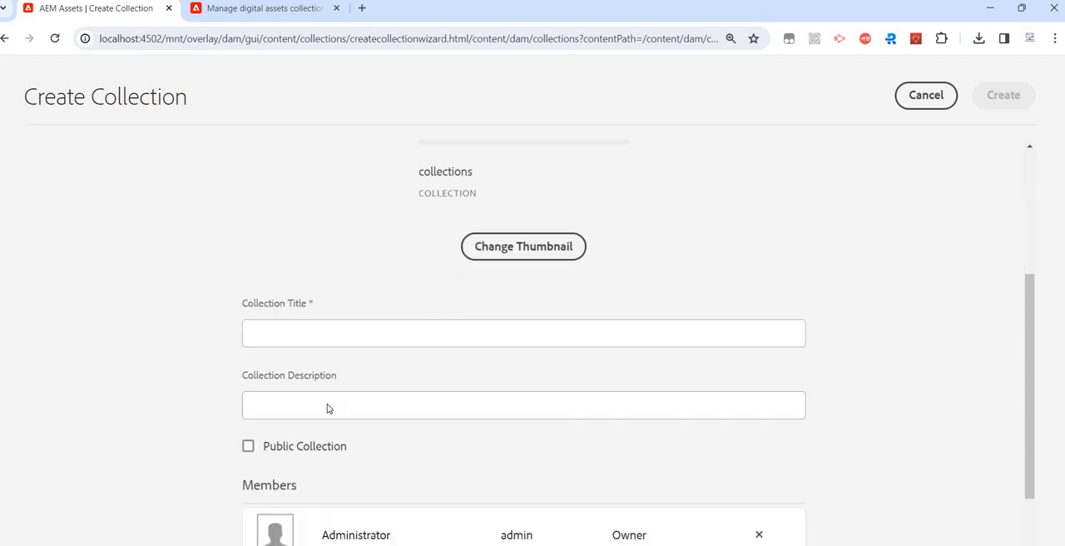
{"action": "left_click", "coordinate": [345, 354]}
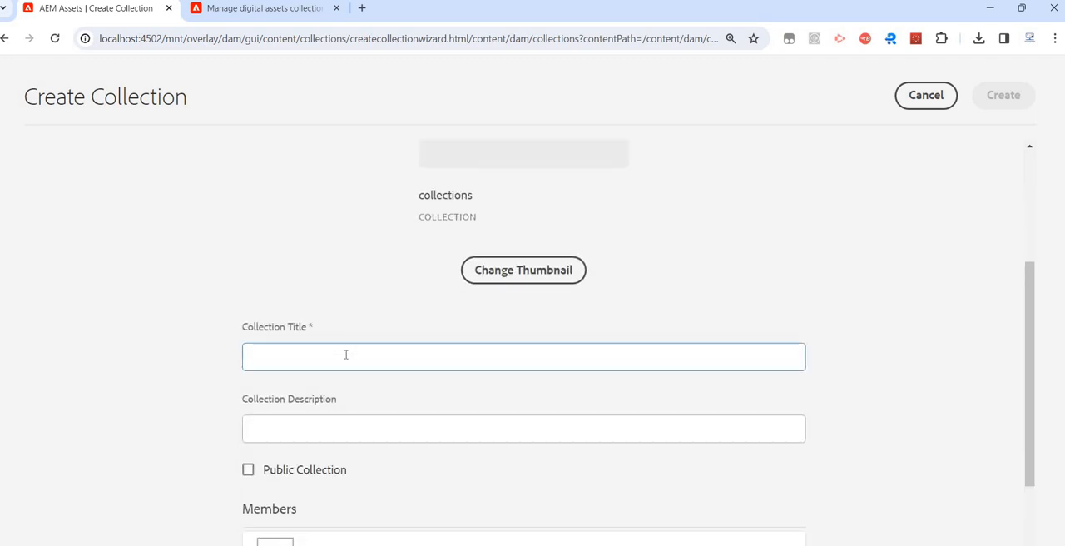
{"action": "type", "text": "test-collec"}
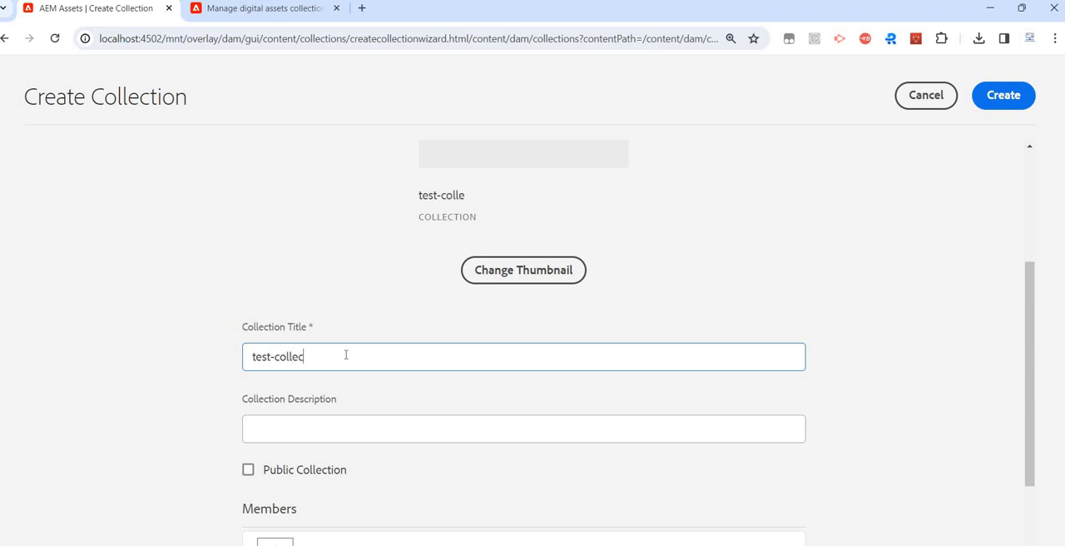
{"action": "type", "text": "tion-demo"}
{"action": "scroll", "coordinate": [337, 424], "scroll_direction": "down", "scroll_amount": 2}
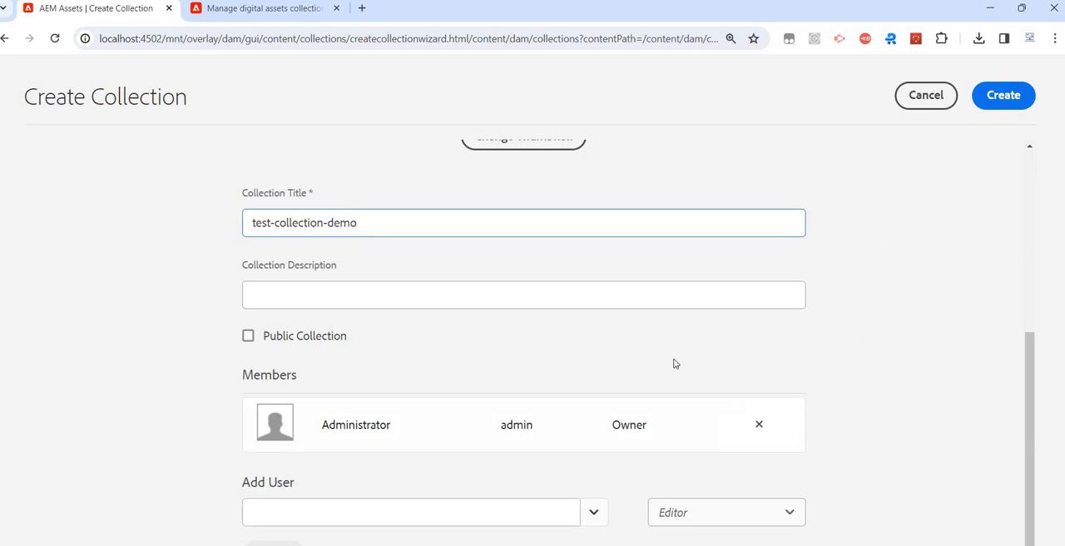
{"action": "left_click", "coordinate": [1027, 104]}
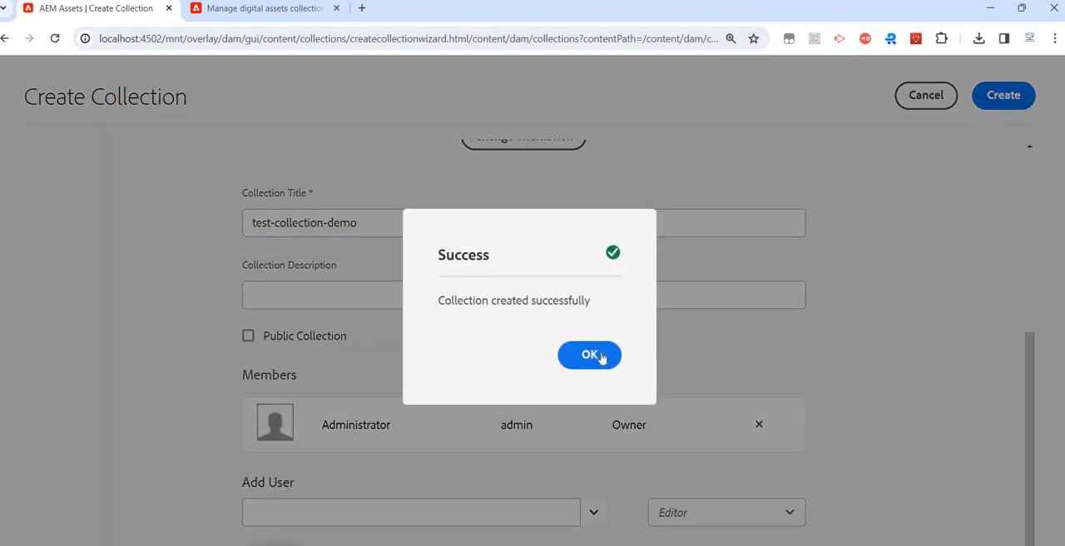
{"action": "left_click", "coordinate": [600, 357]}
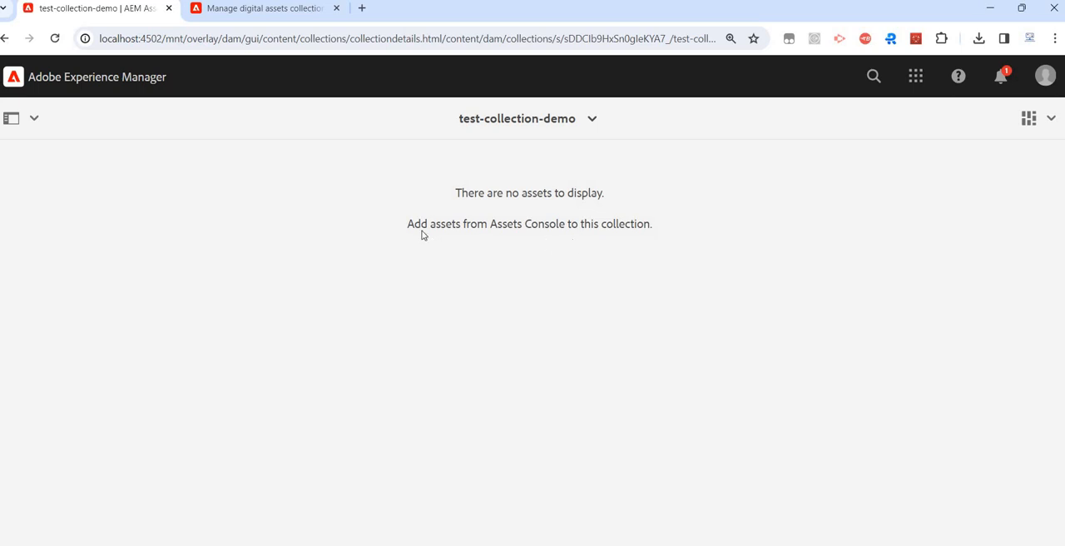
- Open the Site folder inside WKND Site's English folder in the asset files
{"action": "left_click", "coordinate": [96, 85]}
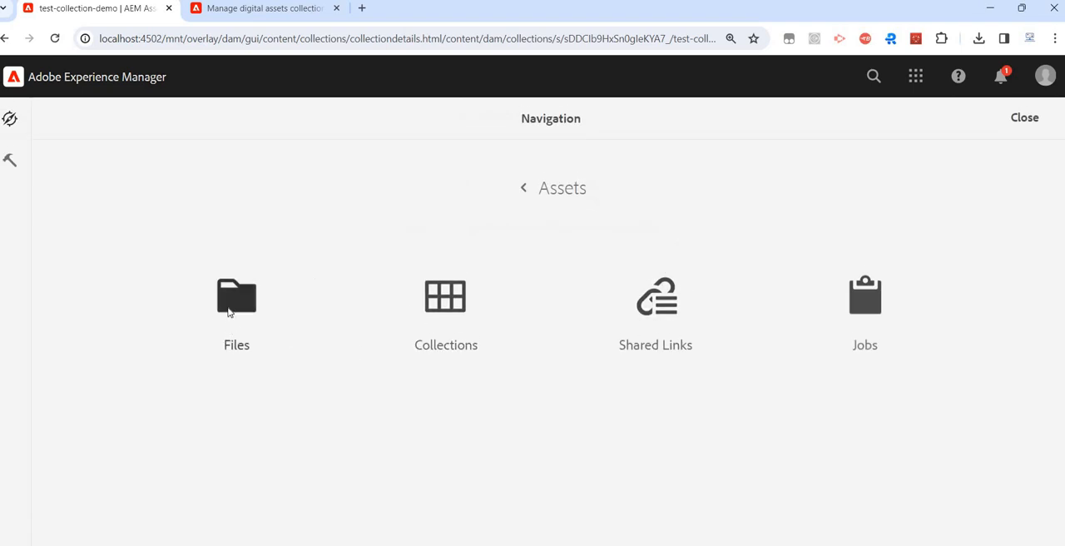
{"action": "left_click", "coordinate": [229, 313]}
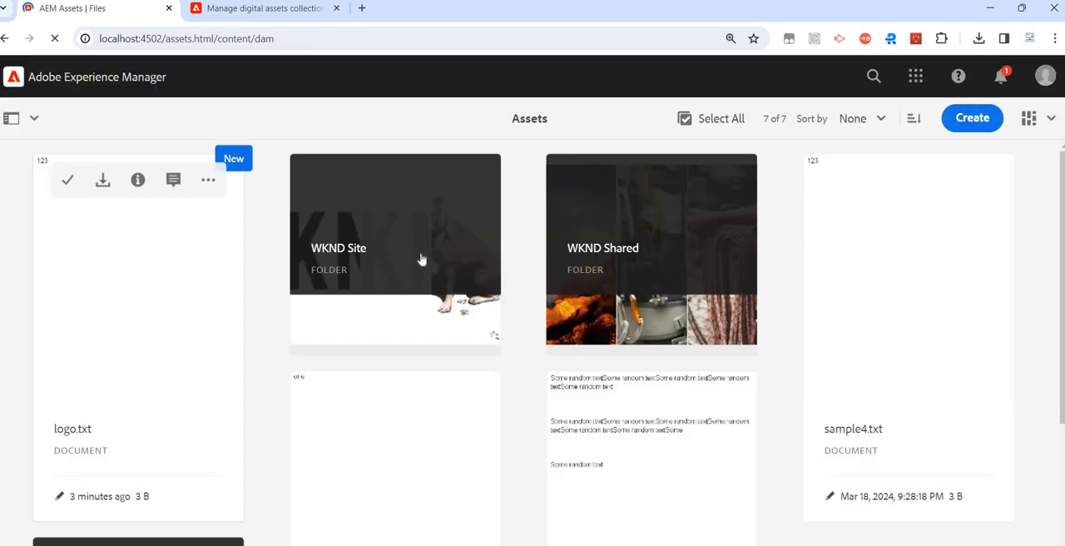
{"action": "left_click", "coordinate": [446, 254]}
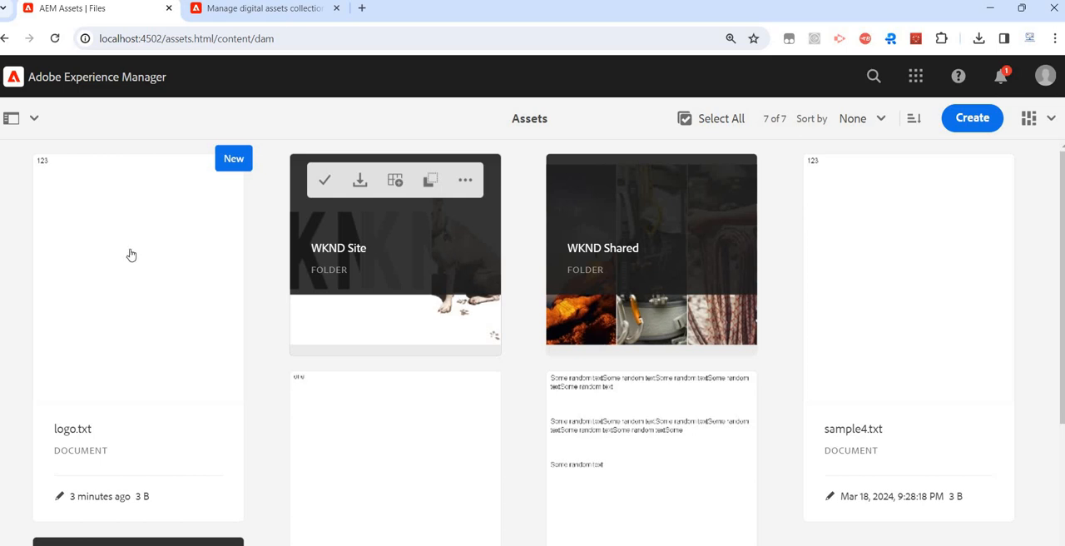
{"action": "left_click", "coordinate": [130, 254]}
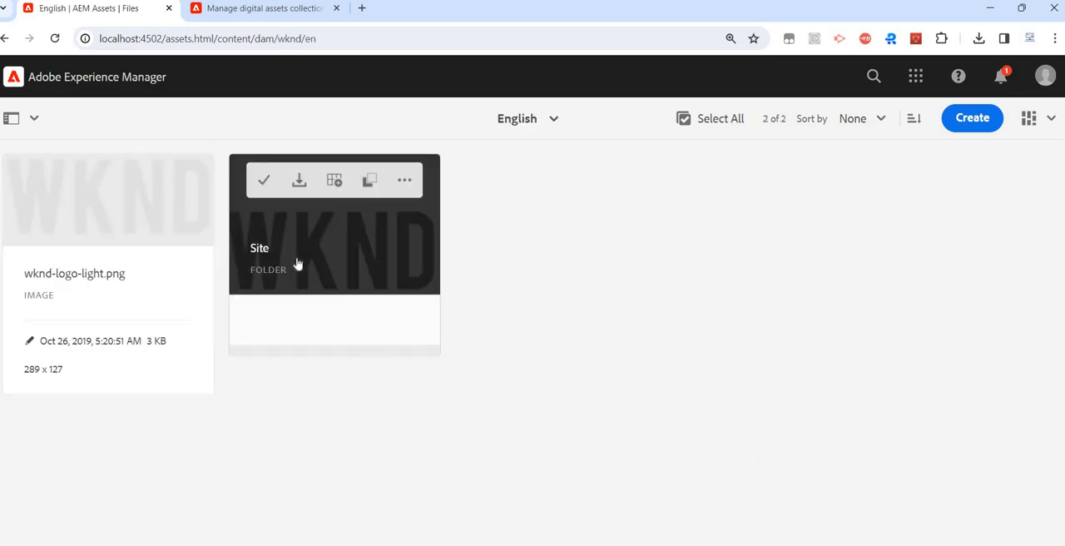
{"action": "left_click", "coordinate": [297, 261]}
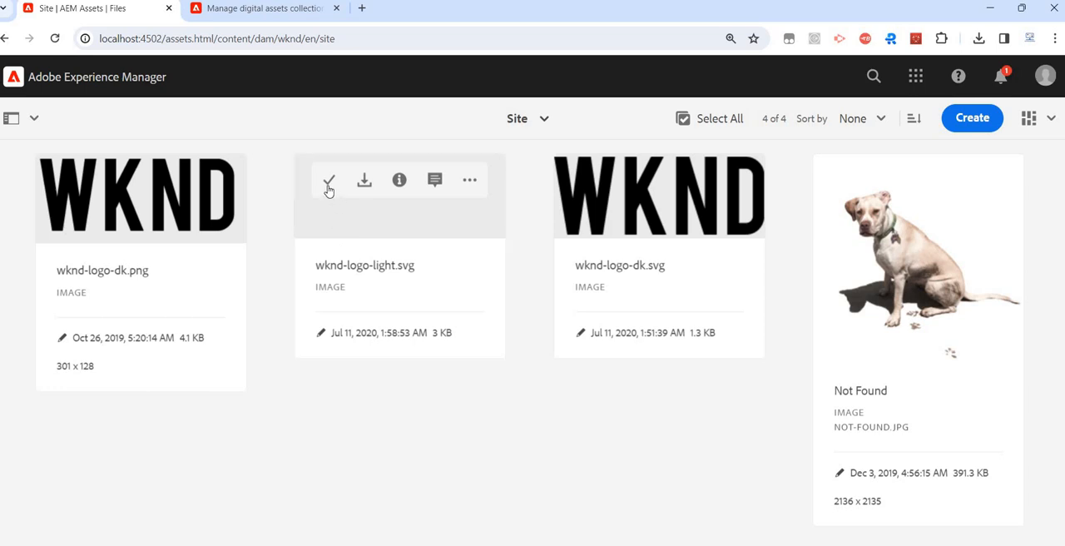
- Add the wknd-logo-light.svg image to the test-collection-demo collection
{"action": "left_click", "coordinate": [329, 190]}
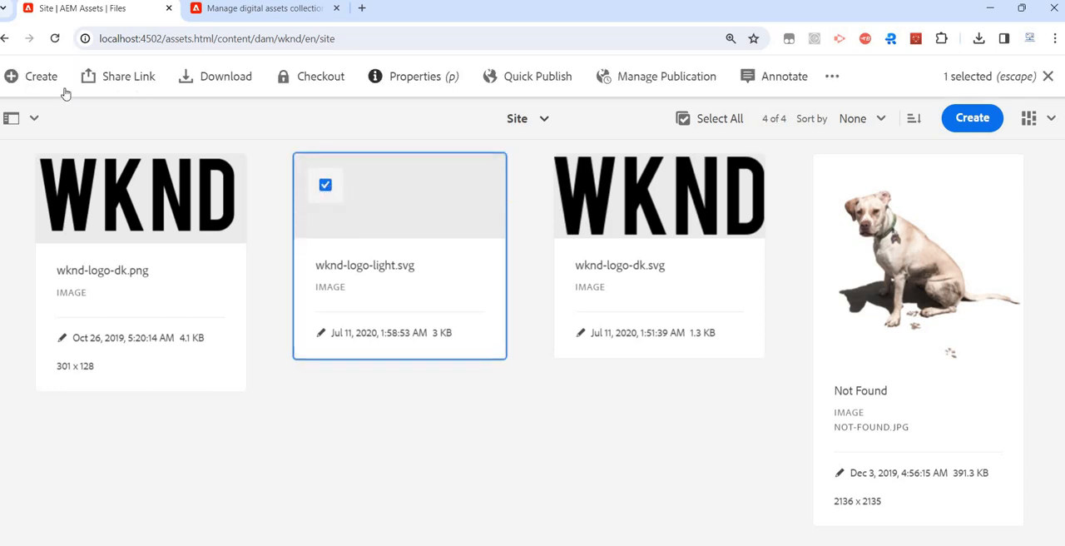
{"action": "left_click", "coordinate": [834, 80]}
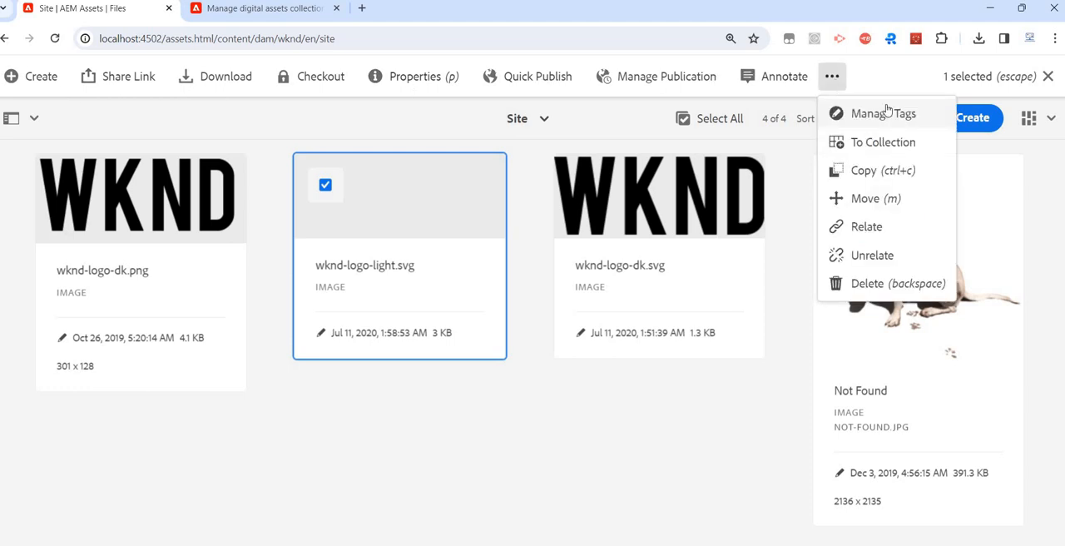
{"action": "left_click", "coordinate": [908, 142]}
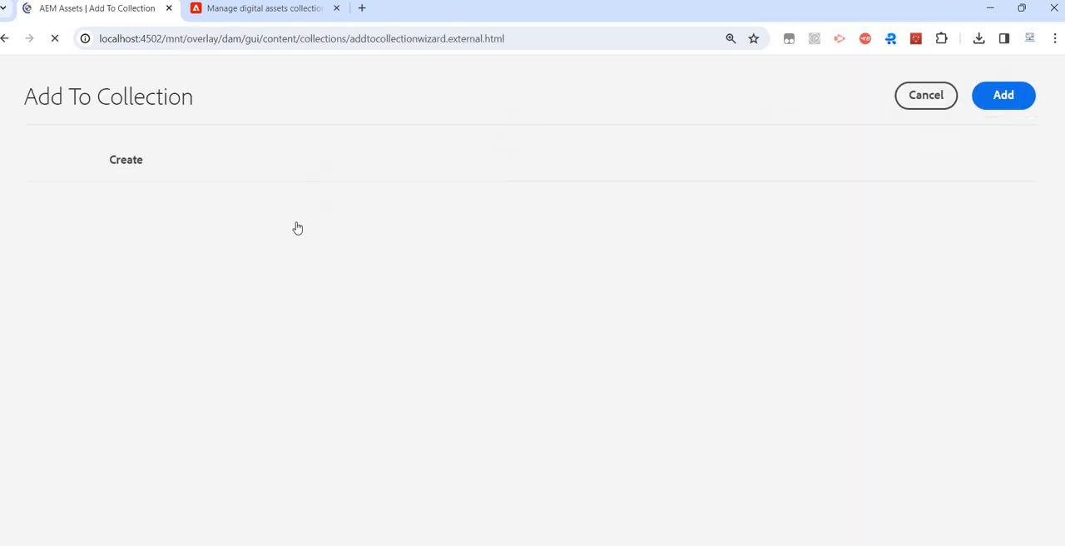
{"action": "left_click", "coordinate": [183, 347]}
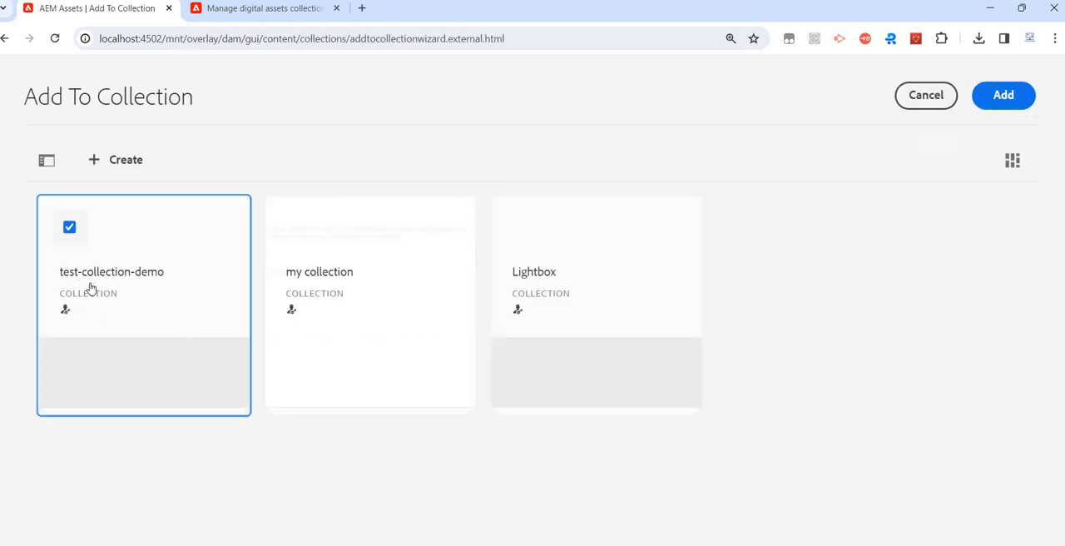
{"action": "left_click", "coordinate": [1004, 100]}
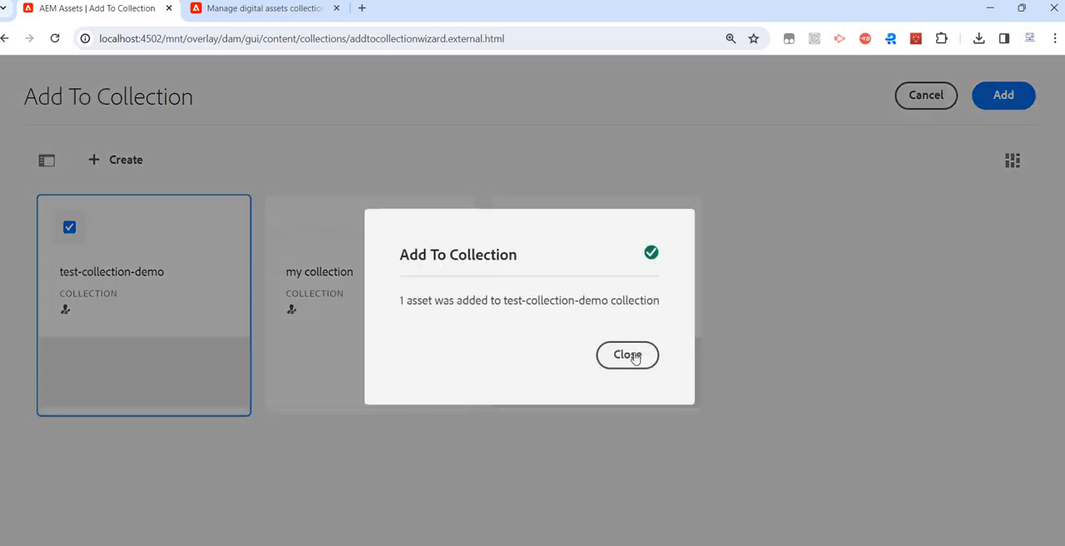
{"action": "left_click", "coordinate": [632, 355]}
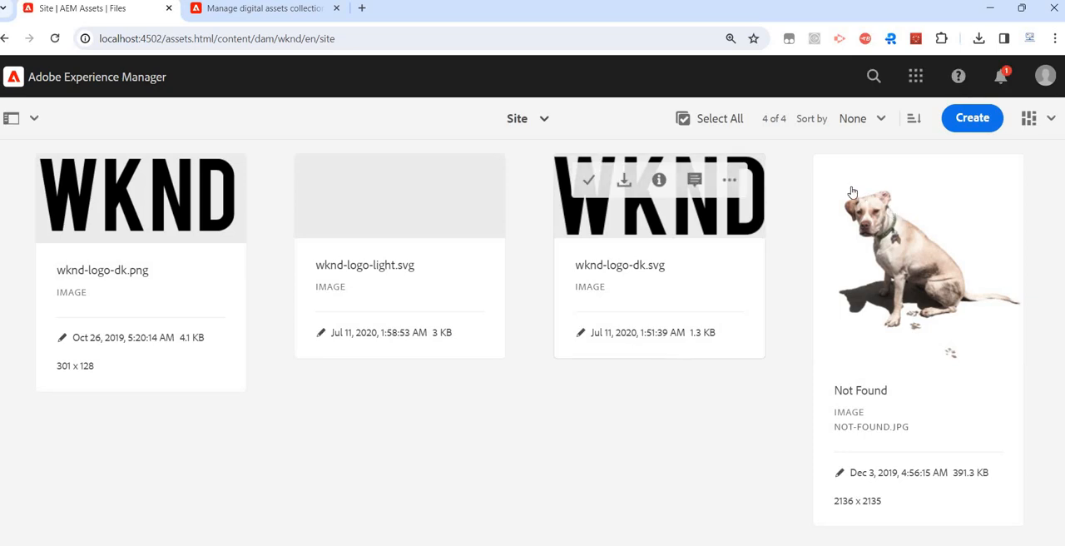
- Add the Not Found image and wknd-logo-dk.svg together to the test-collection-demo collection
{"action": "left_click", "coordinate": [846, 184]}
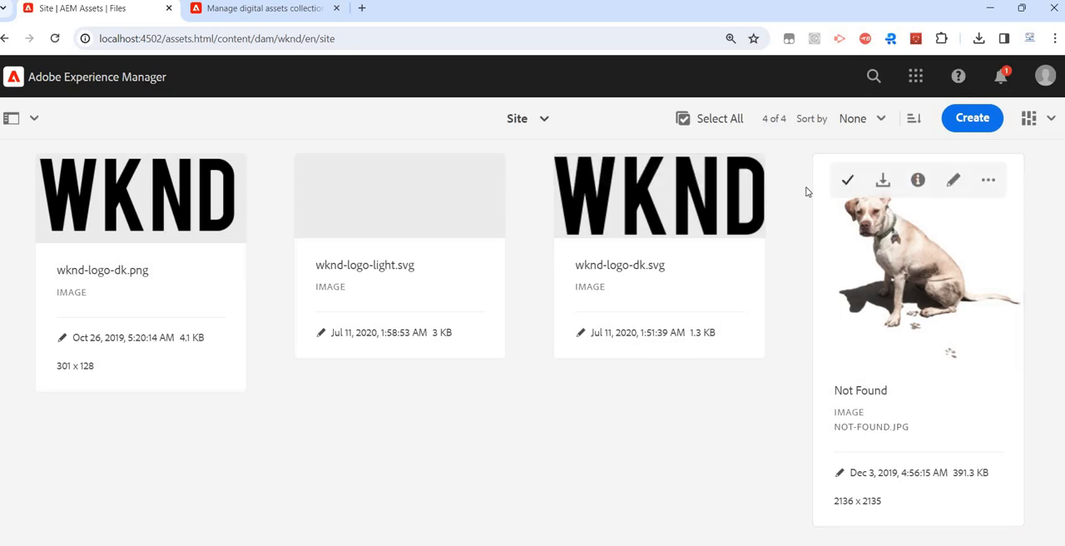
{"action": "left_click", "coordinate": [585, 186]}
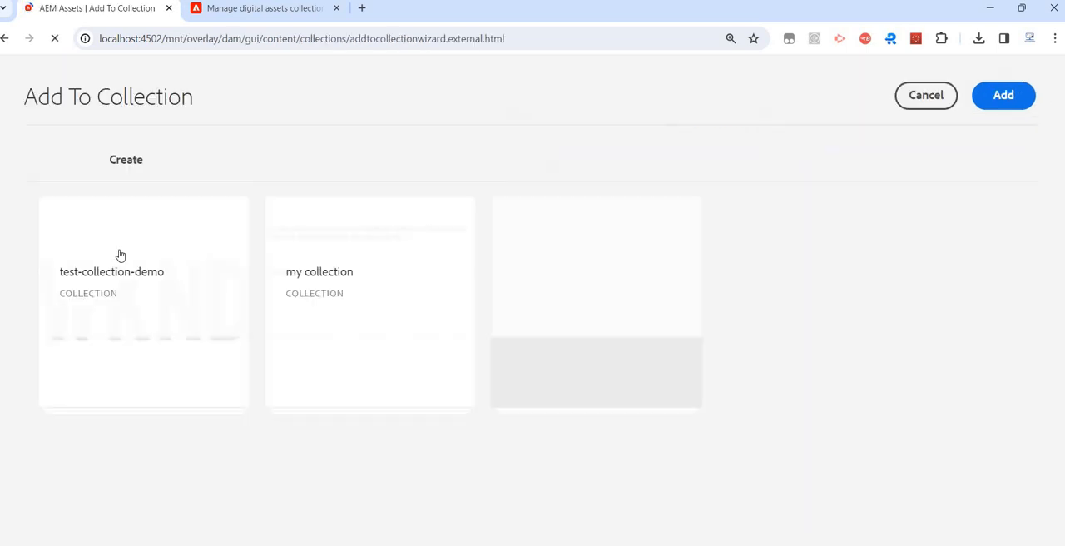
{"action": "left_click", "coordinate": [173, 234]}
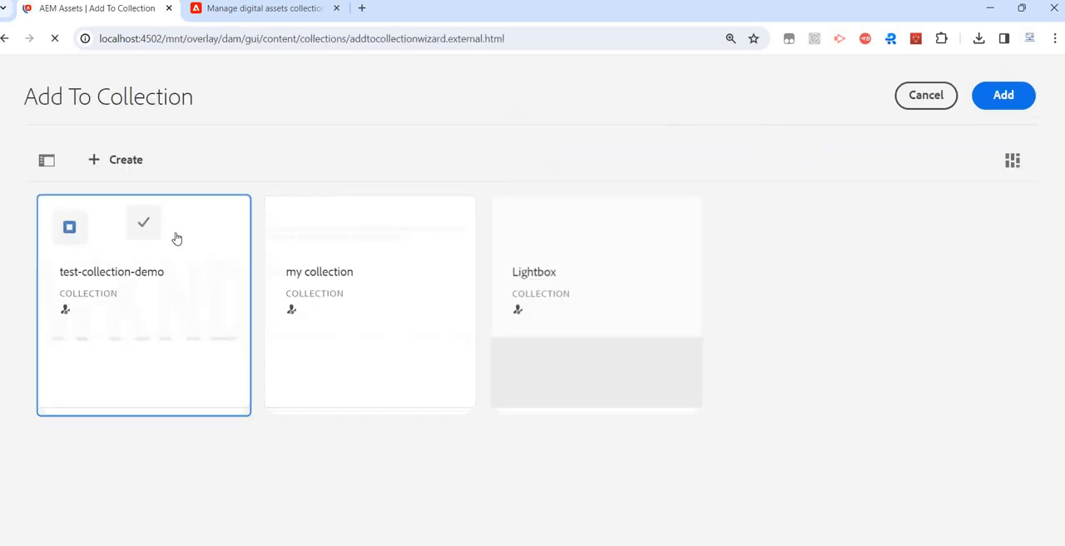
{"action": "left_click", "coordinate": [1012, 108]}
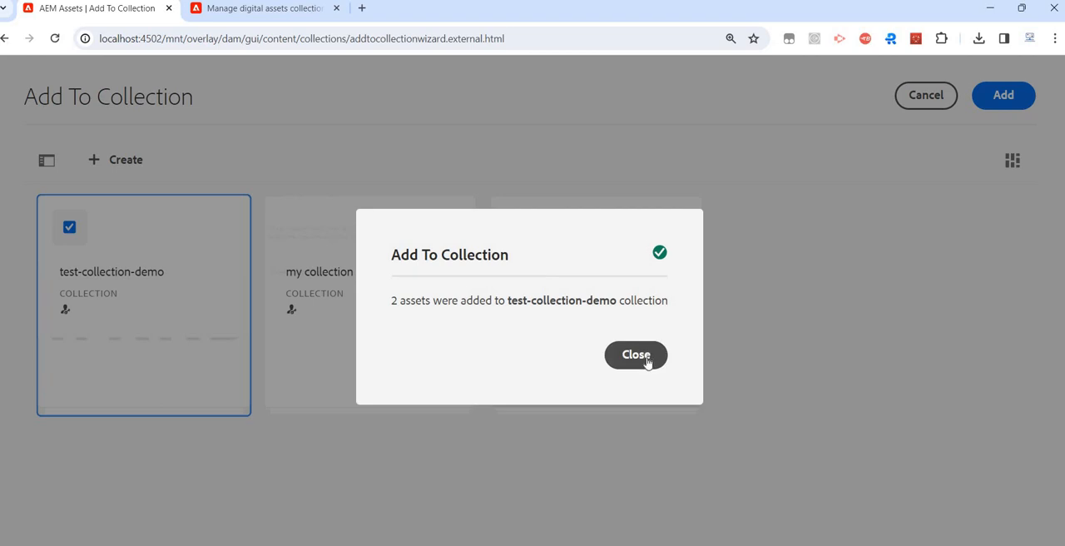
{"action": "left_click", "coordinate": [647, 362]}
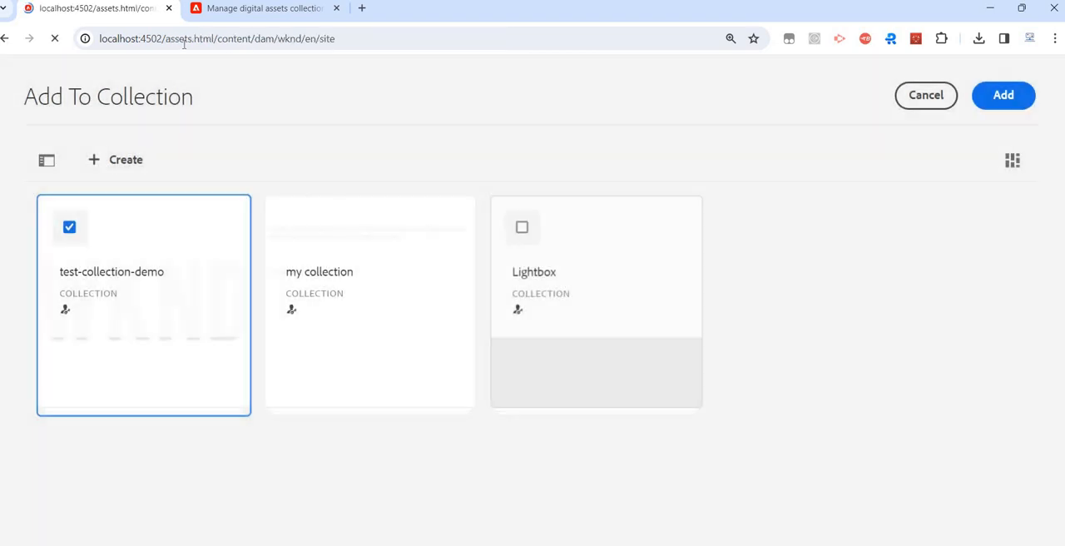
- Go to /aem/start.html and open test-collection-demo from the asset Collections to check its assets
{"action": "left_click_drag", "start_coordinate": [163, 42], "coordinate": [555, 27]}
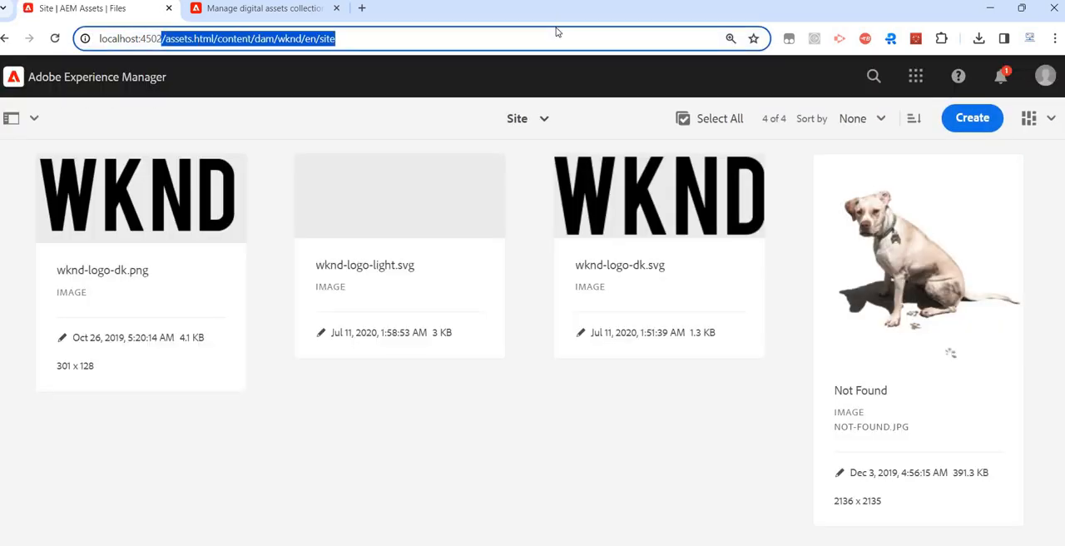
{"action": "type", "text": "/aem/start.html"}
{"action": "key", "text": "Return"}
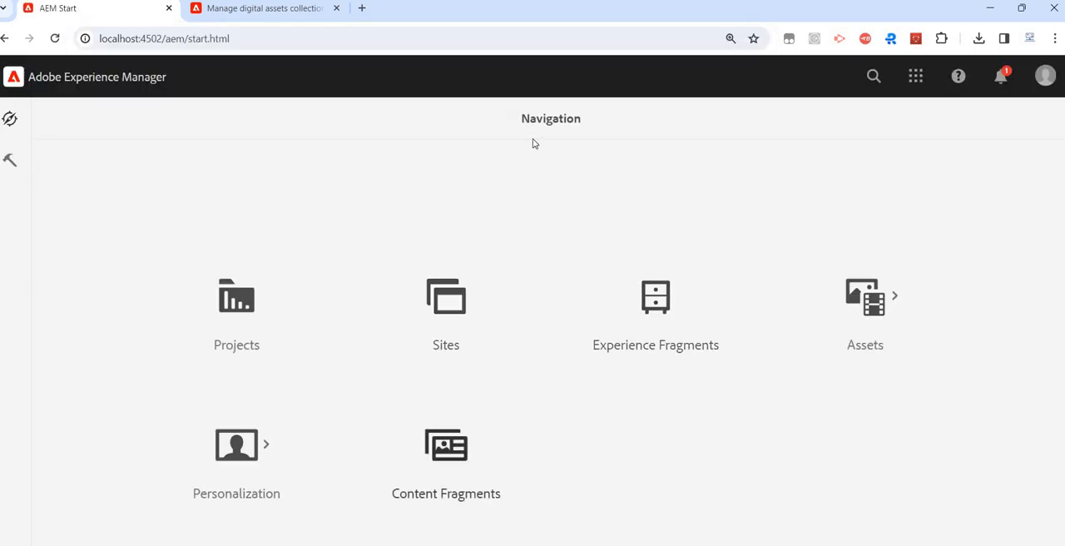
{"action": "left_click", "coordinate": [839, 309]}
{"action": "left_click", "coordinate": [449, 327]}
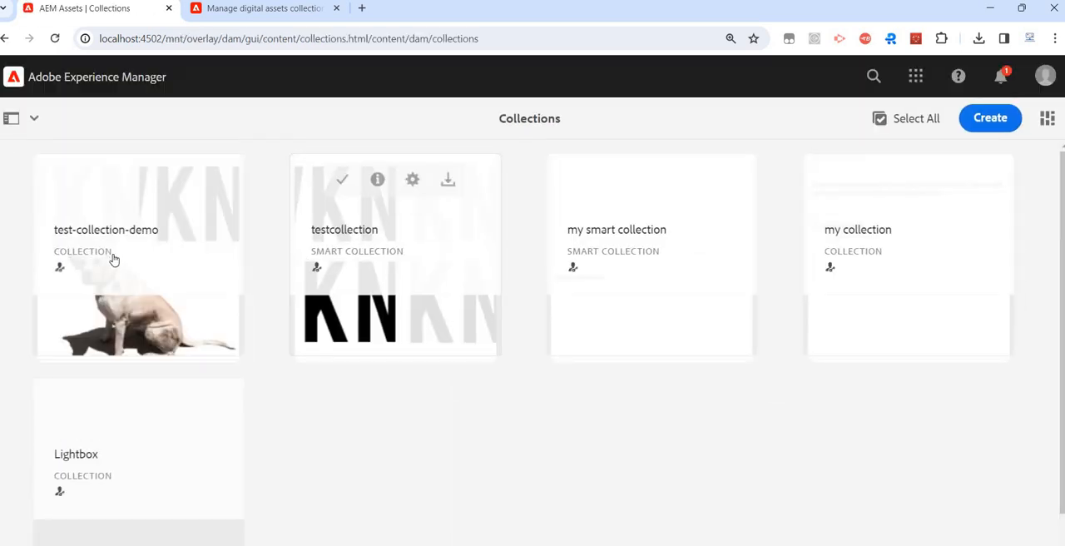
{"action": "left_click", "coordinate": [114, 258]}
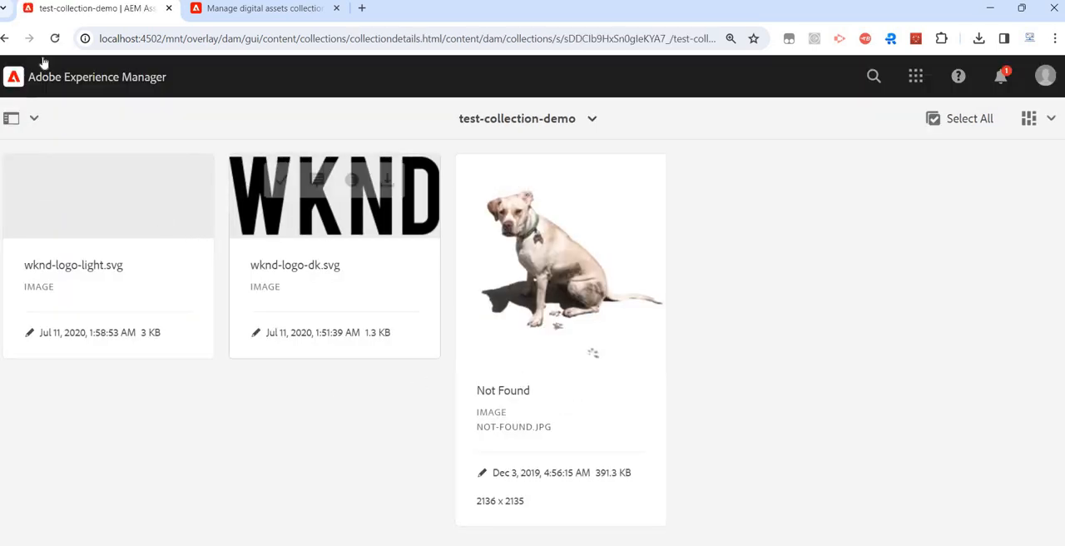
- Return to the collections list, open the properties of test-collection-demo, and view its advanced license metadata
{"action": "left_click", "coordinate": [5, 38]}
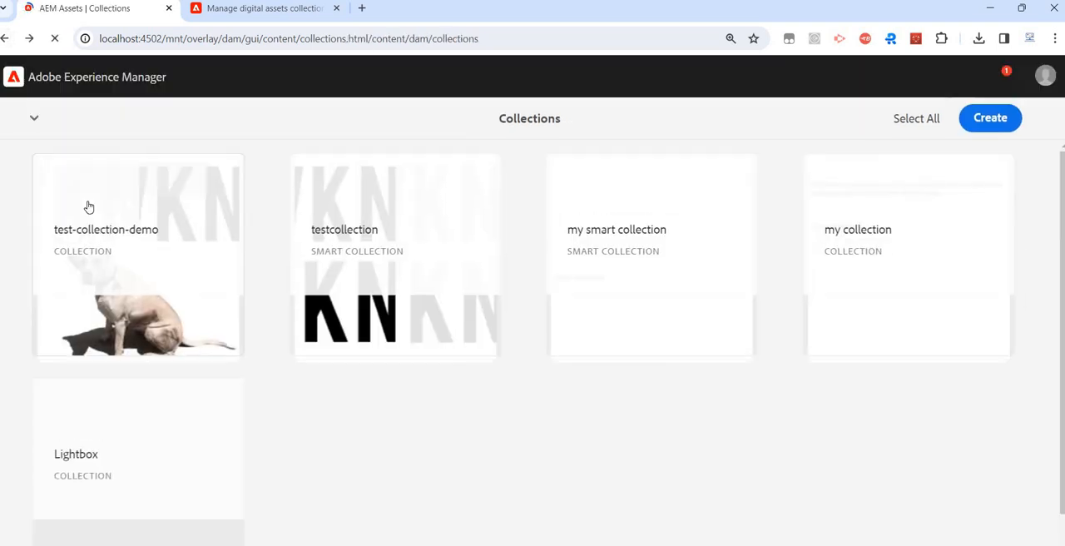
{"action": "left_click", "coordinate": [86, 180]}
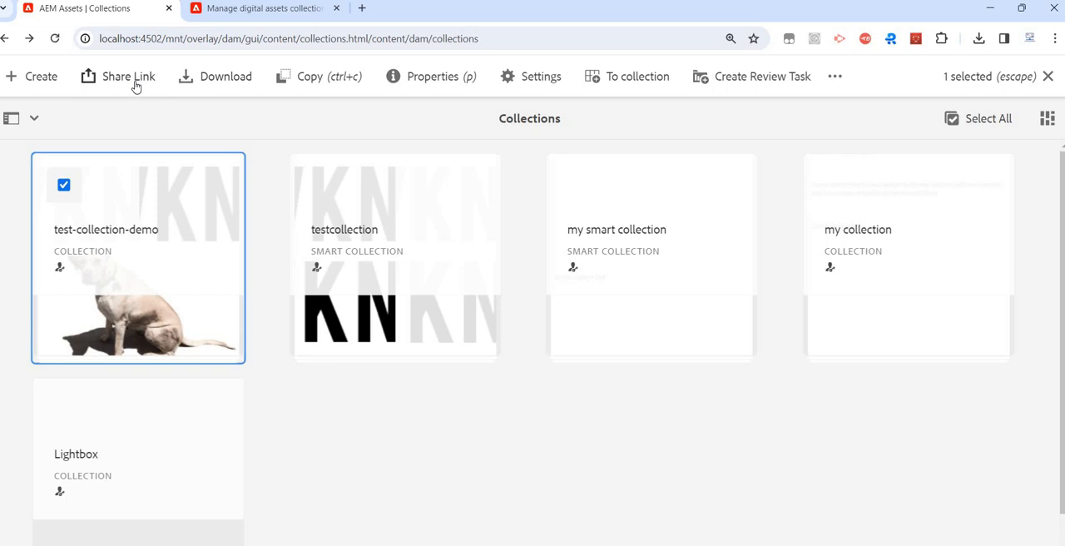
{"action": "left_click", "coordinate": [454, 89]}
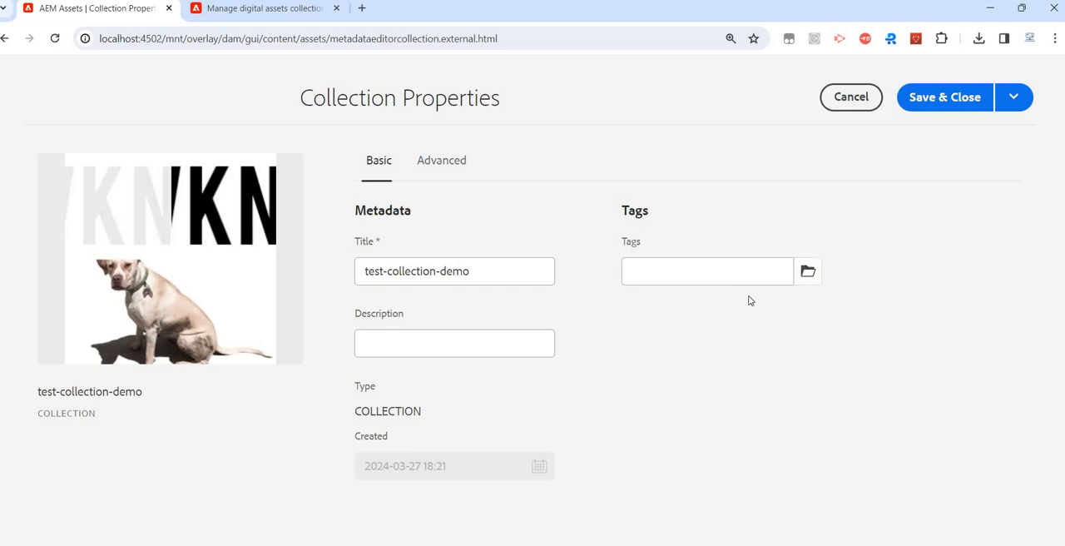
{"action": "left_click", "coordinate": [446, 174]}
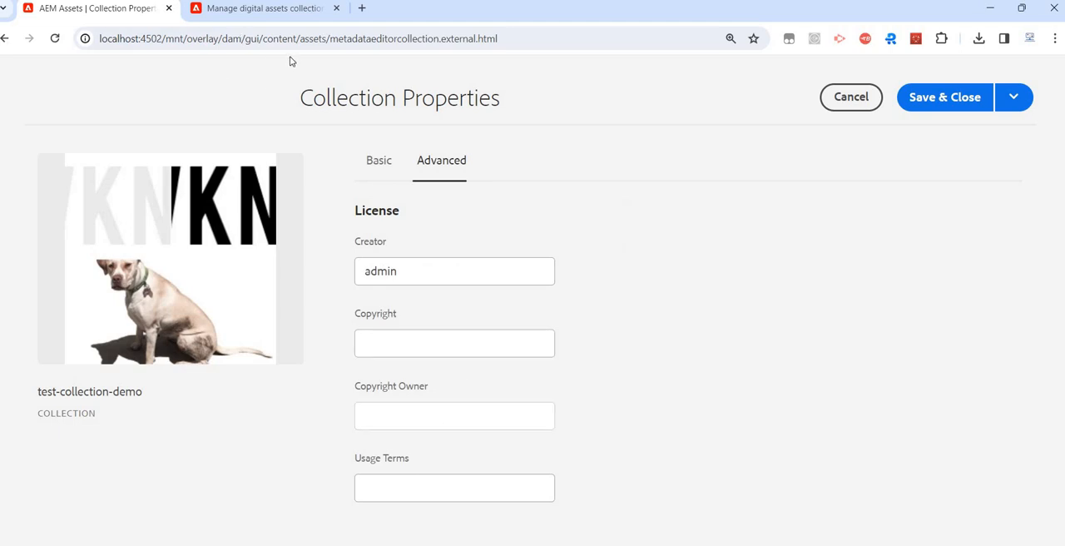
- Duplicate the collection properties page and open CRXDE Lite at localhost:4502/crx/de in the copy
{"action": "double_click", "coordinate": [105, 39]}
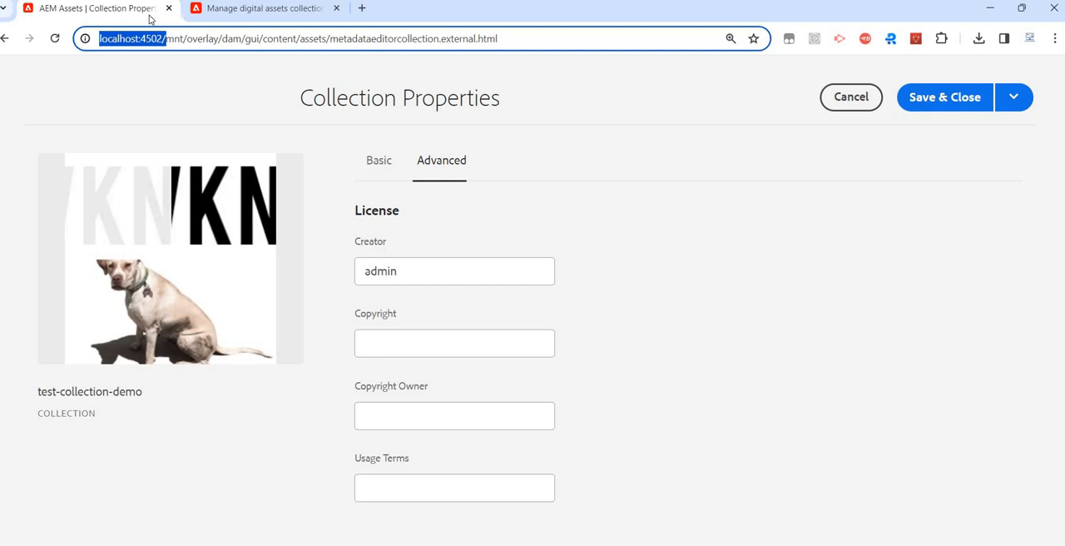
{"action": "right_click", "coordinate": [177, 13]}
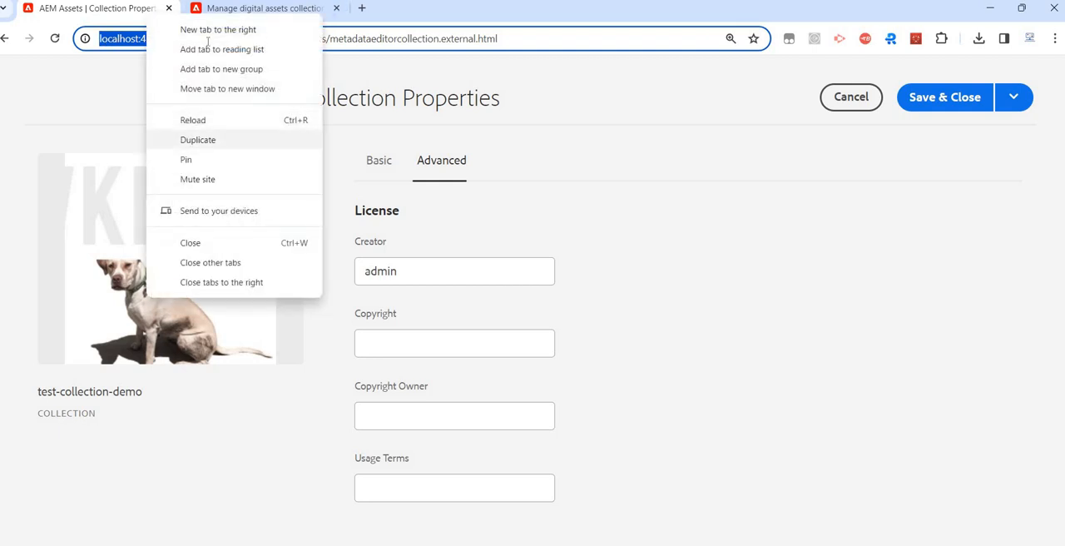
{"action": "left_click", "coordinate": [208, 138]}
{"action": "left_click_drag", "start_coordinate": [163, 39], "coordinate": [742, 27]}
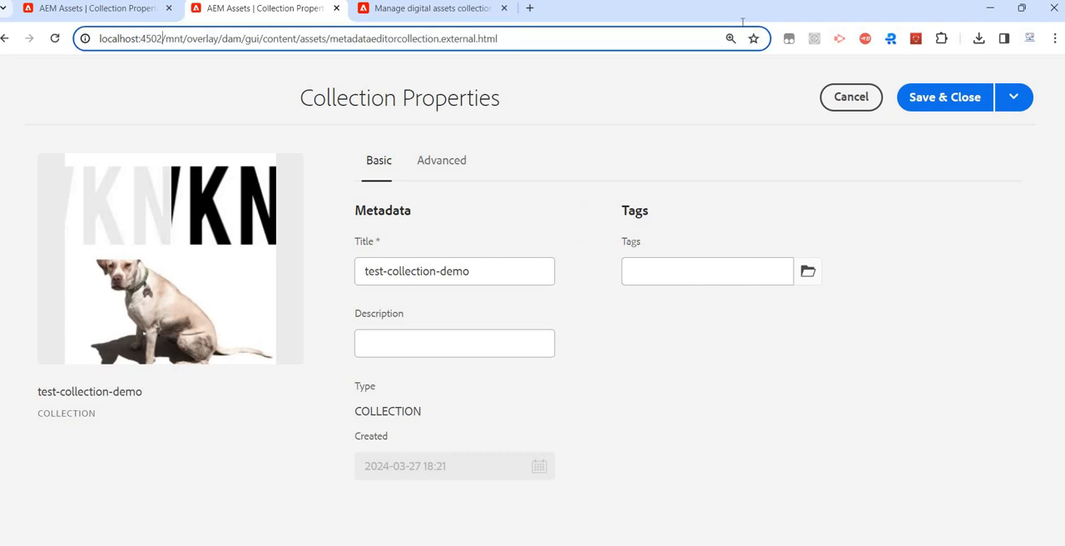
{"action": "type", "text": "/crx/de"}
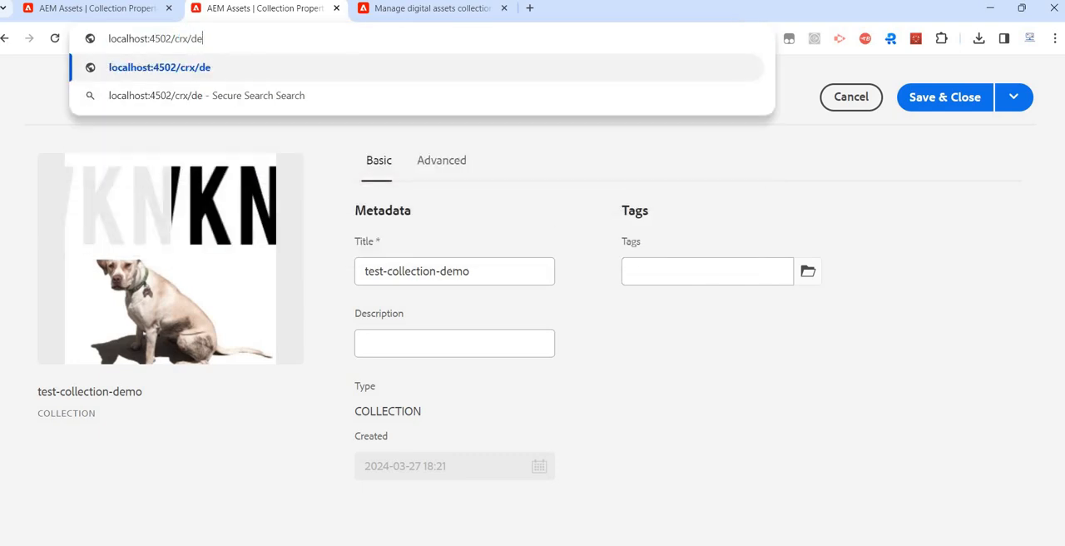
{"action": "key", "text": "Return"}
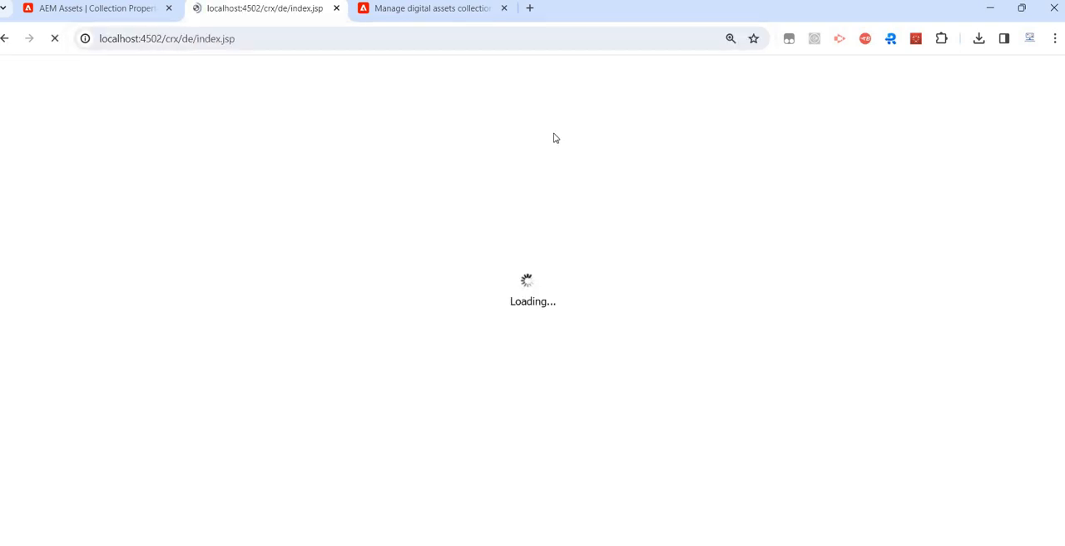
- Cancel the collection properties, copy the path /content/dam/collections from the collections list address, and go to that node in CRXDE Lite
{"action": "left_click", "coordinate": [133, 15]}
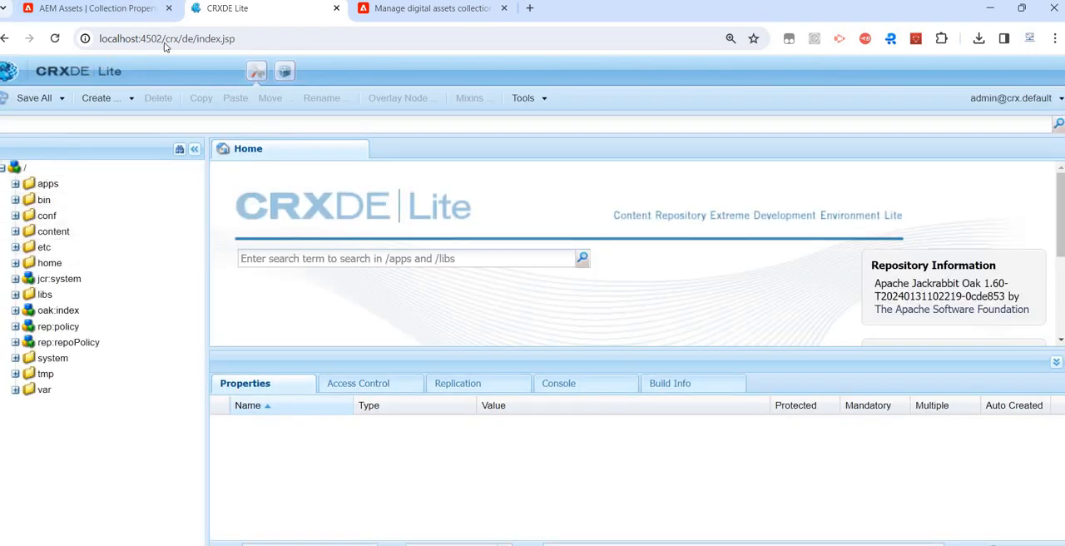
{"action": "left_click", "coordinate": [844, 98]}
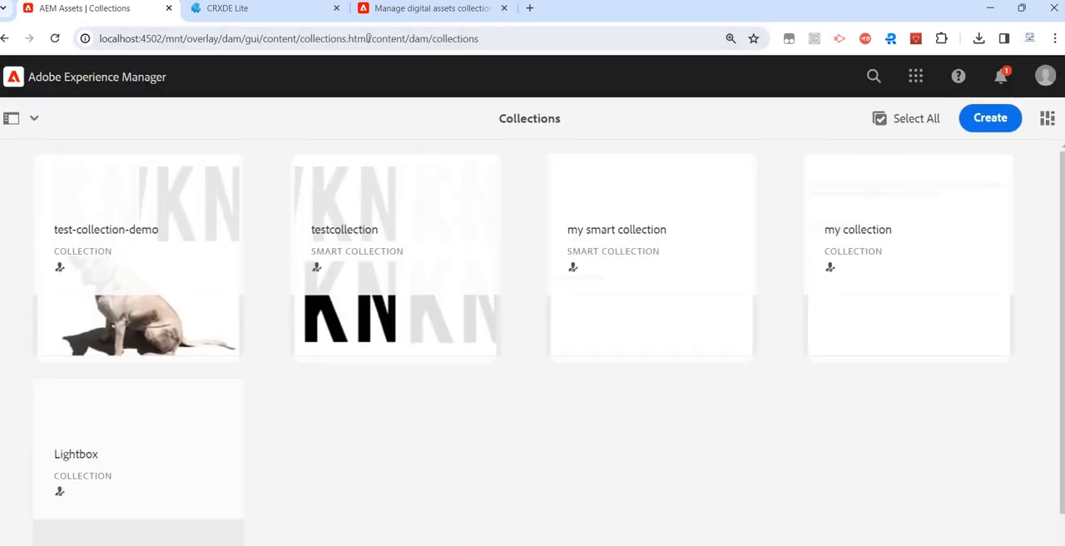
{"action": "left_click_drag", "start_coordinate": [369, 38], "coordinate": [506, 37]}
{"action": "key", "text": "ctrl+c"}
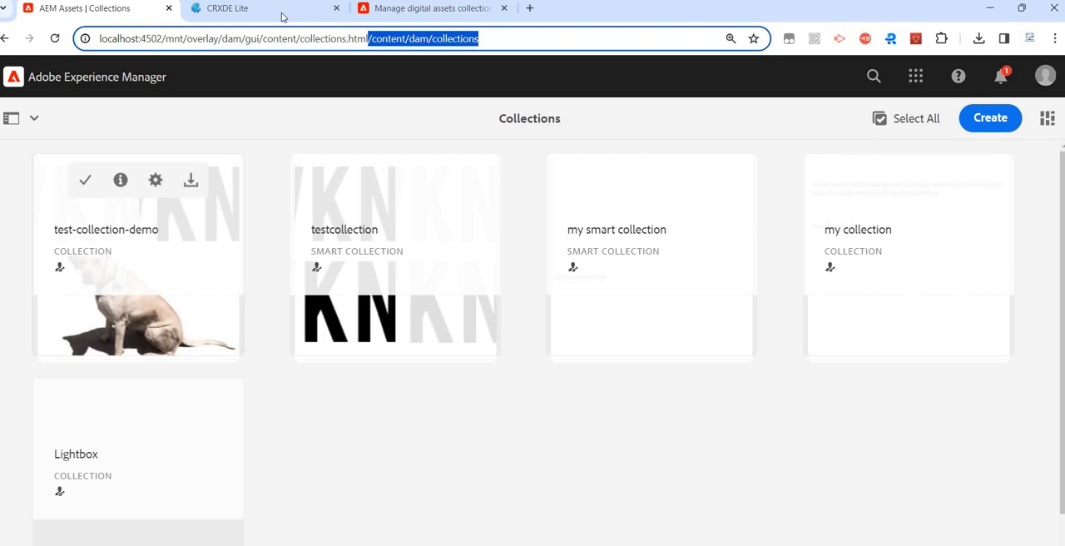
{"action": "key", "text": "ctrl+Tab"}
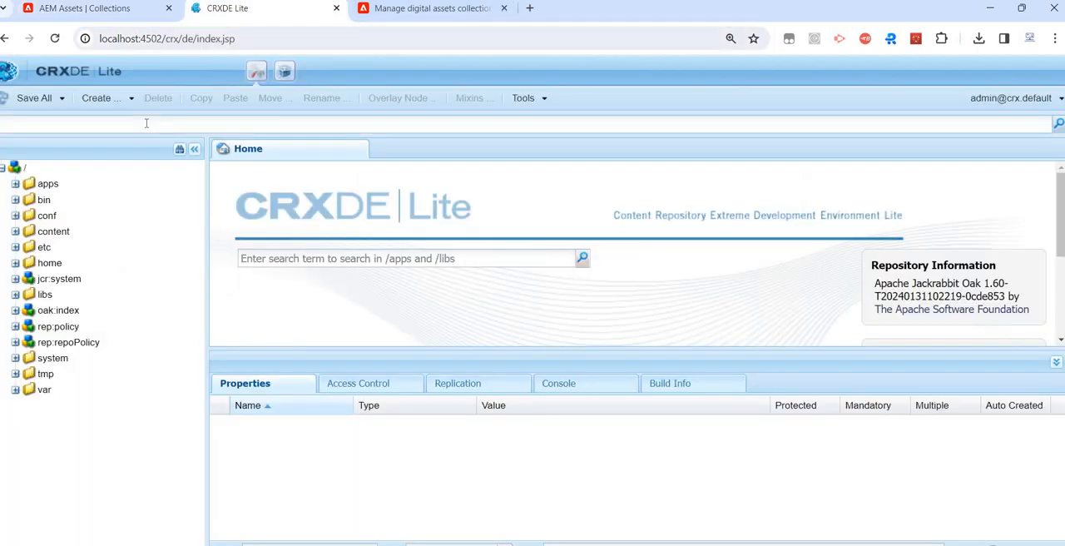
{"action": "left_click", "coordinate": [147, 123]}
{"action": "key", "text": "ctrl+v"}
{"action": "key", "text": "Return"}
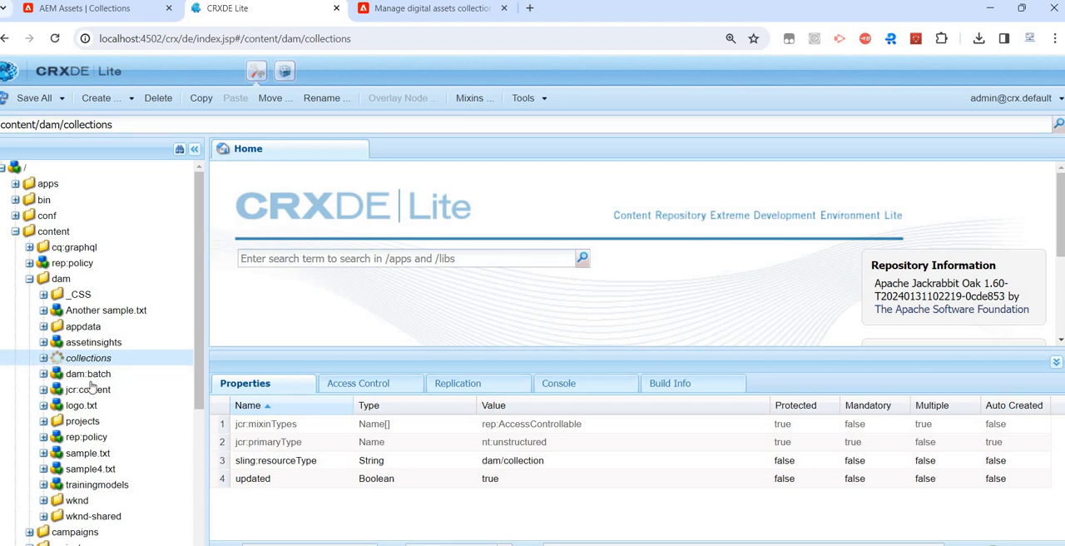
- Expand the collections node and its public/s subnodes in the repository tree to inspect how collections are stored
{"action": "left_click", "coordinate": [43, 358]}
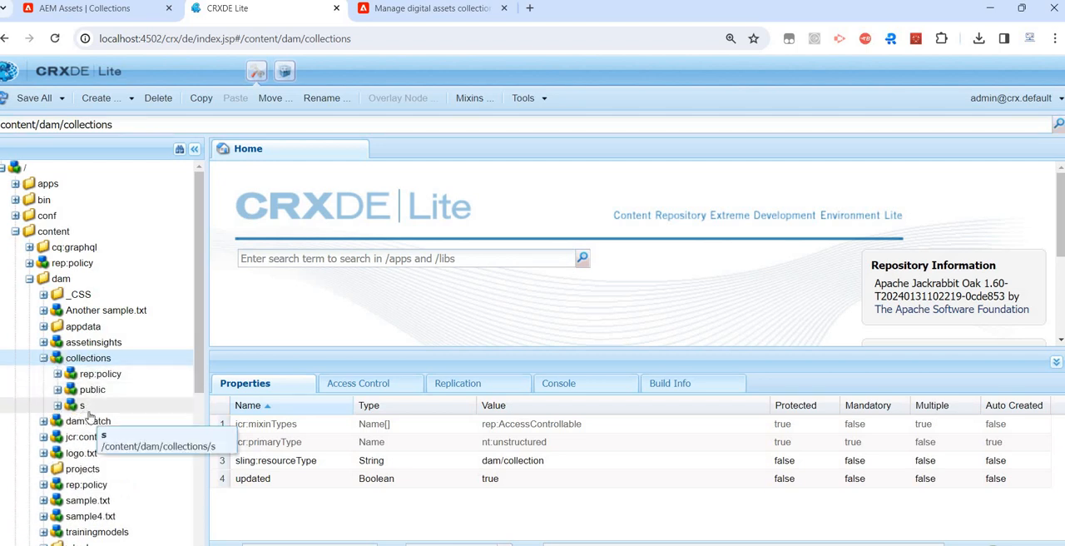
{"action": "double_click", "coordinate": [98, 389]}
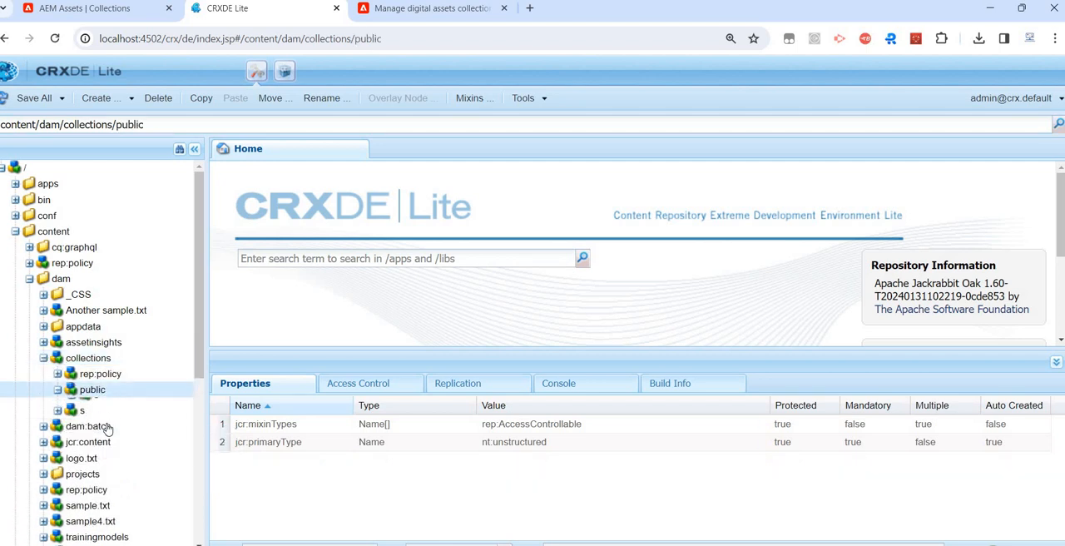
{"action": "double_click", "coordinate": [98, 422]}
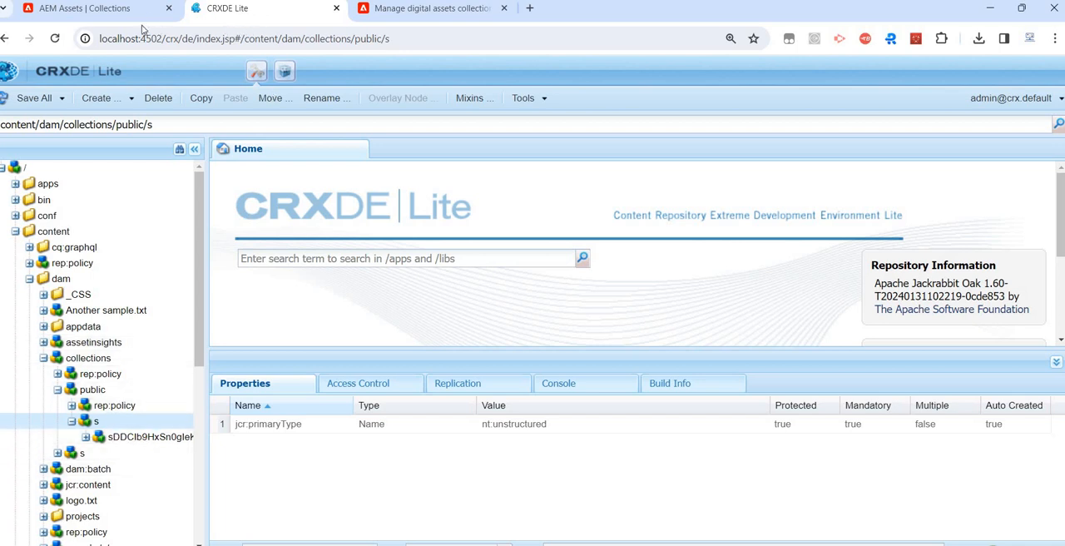
- Open test-collection-demo in AEM Assets, copy its repository path from the address, and go to that node in CRXDE Lite
{"action": "left_click", "coordinate": [117, 8]}
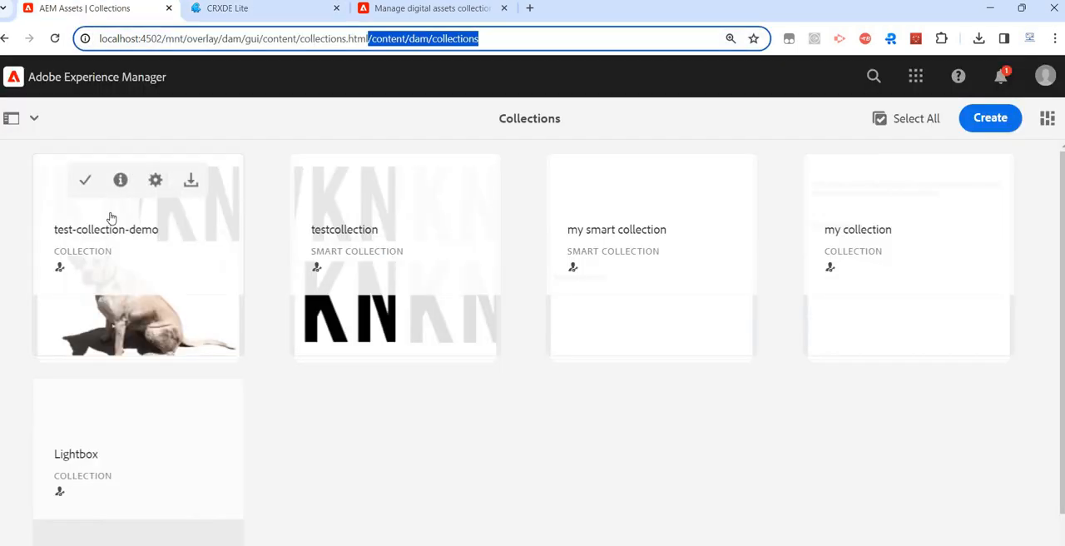
{"action": "left_click", "coordinate": [111, 217]}
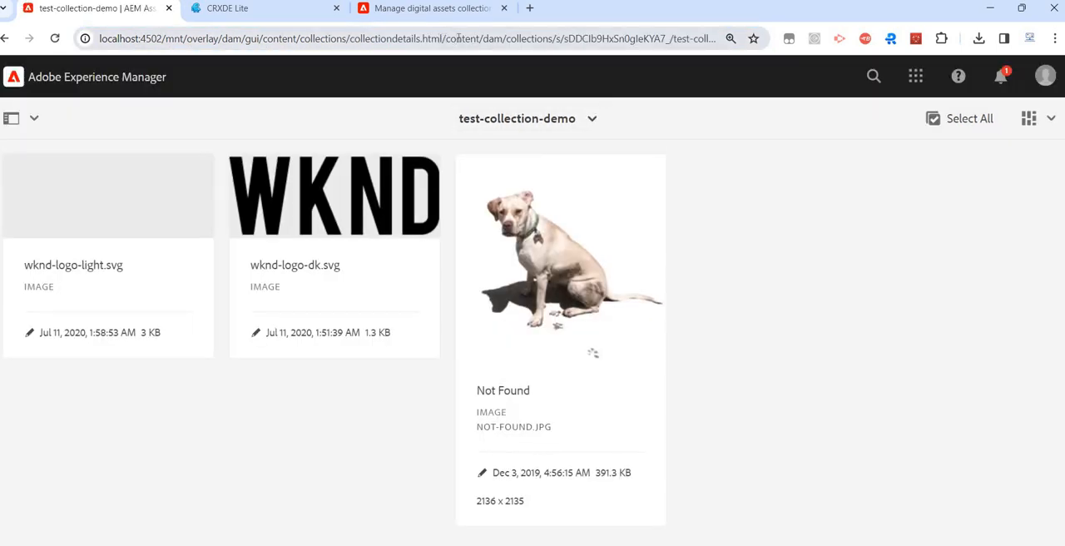
{"action": "left_click_drag", "start_coordinate": [442, 38], "coordinate": [741, 46]}
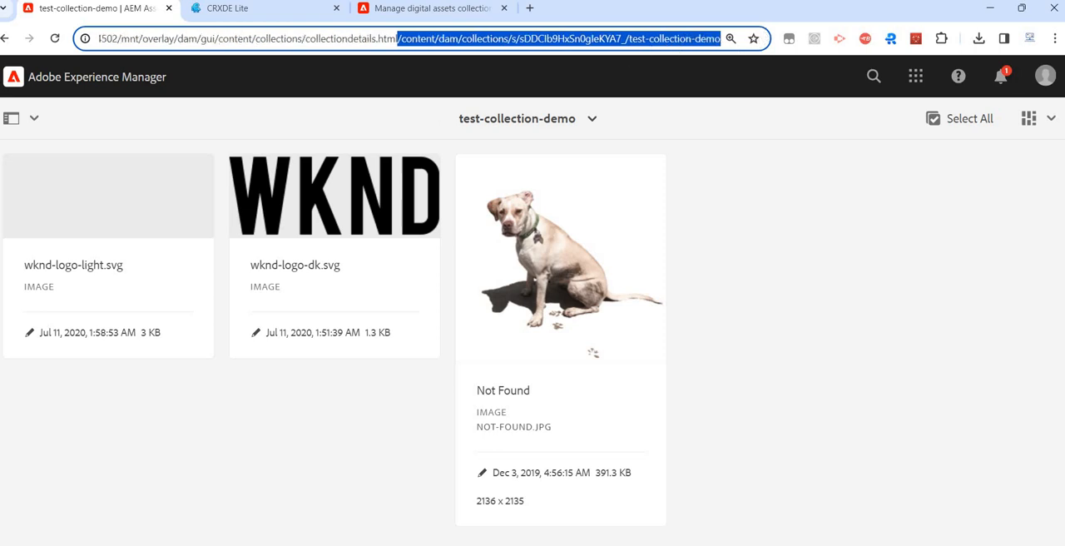
{"action": "key", "text": "ctrl+Tab"}
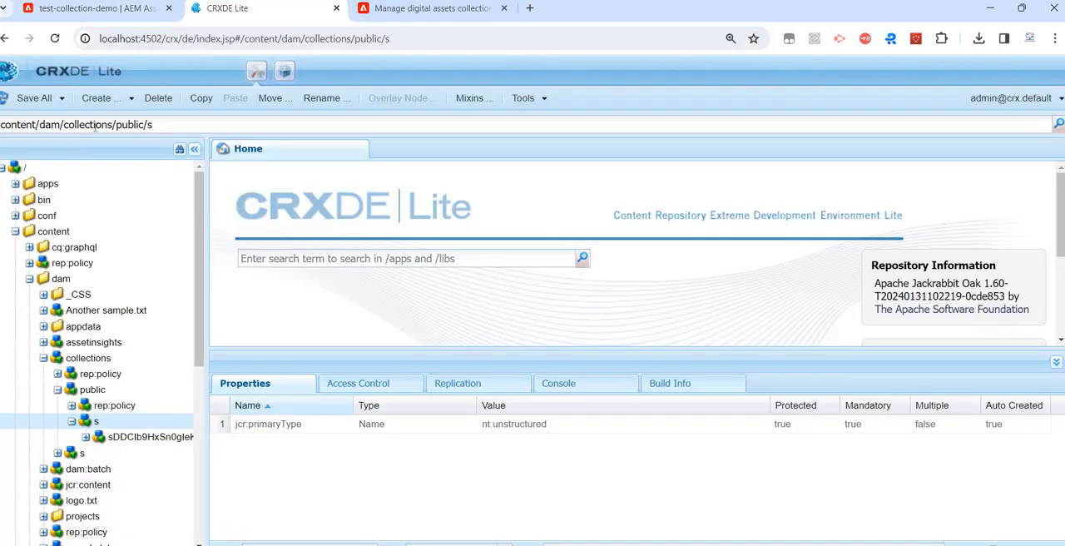
{"action": "triple_click", "coordinate": [95, 125]}
{"action": "type", "text": "content/dam/collections/s/sDDCIb9HxSn0gIeKYA7_/test-collection-demo"}
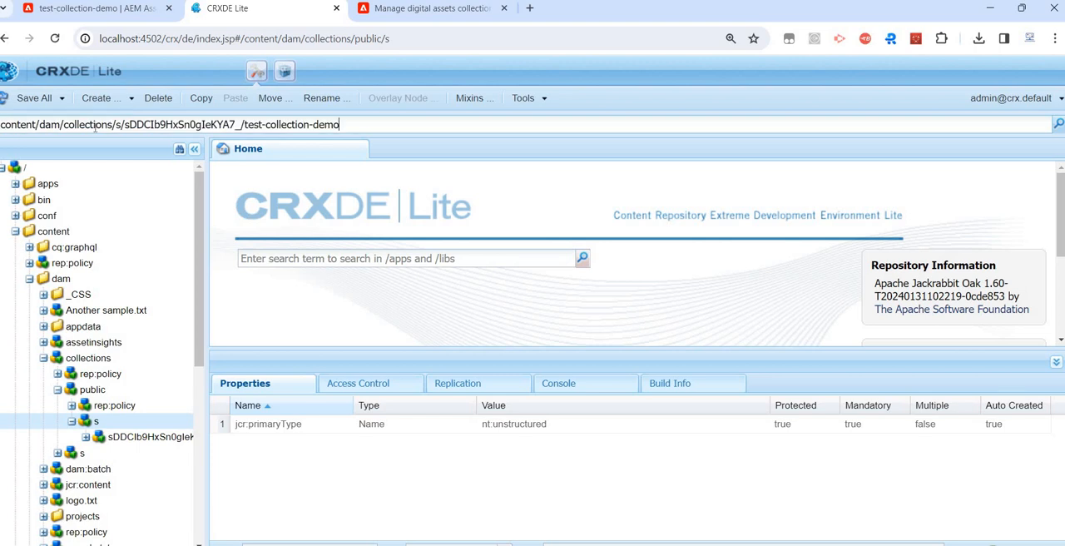
{"action": "key", "text": "Return"}
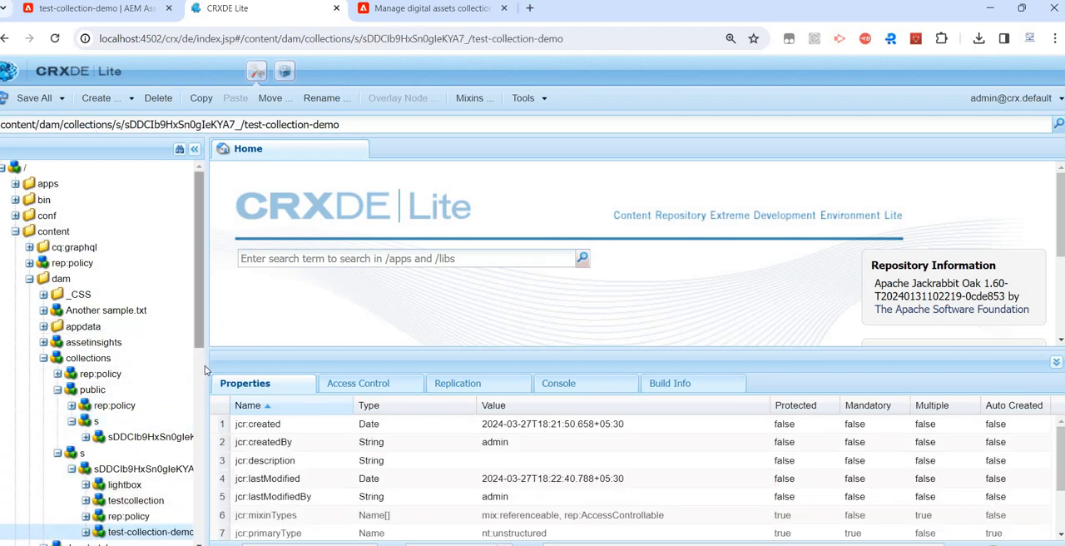
- Review the test-collection-demo node's properties and expand its sling:members node, widening the repository tree to read the full member names
{"action": "scroll", "coordinate": [204, 365], "scroll_direction": "down", "scroll_amount": 3}
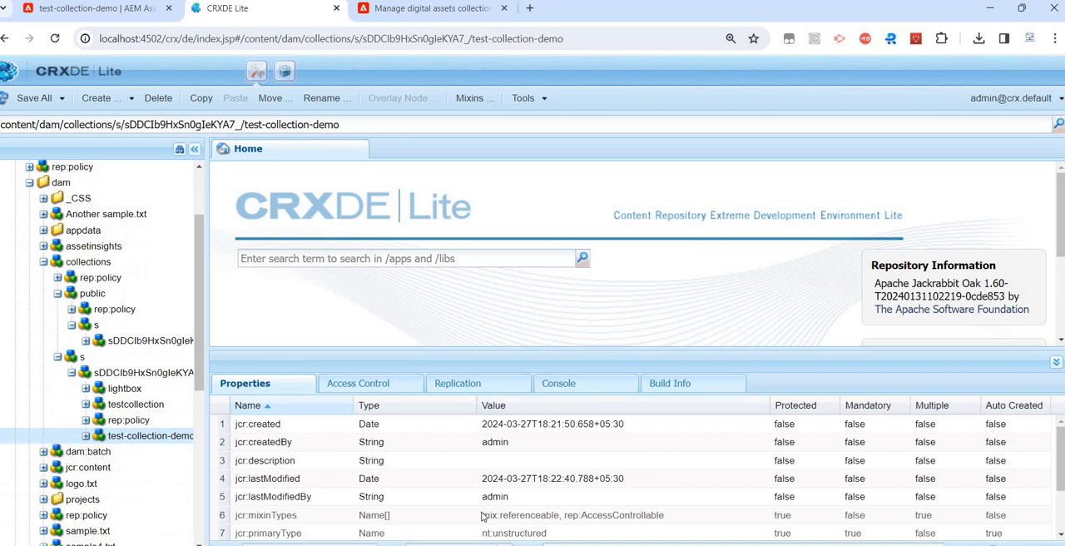
{"action": "scroll", "coordinate": [483, 516], "scroll_direction": "down", "scroll_amount": 2}
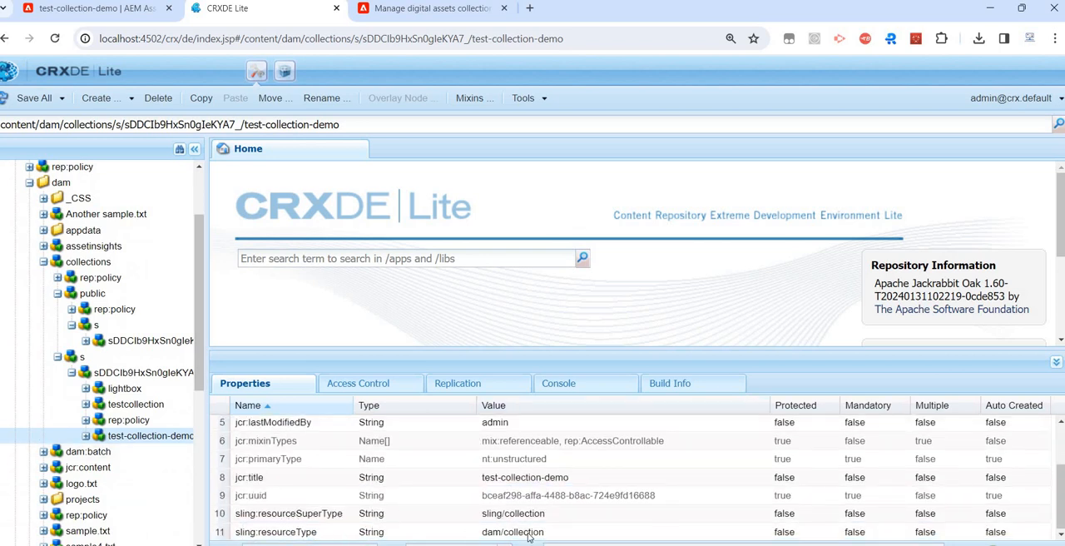
{"action": "left_click", "coordinate": [86, 436]}
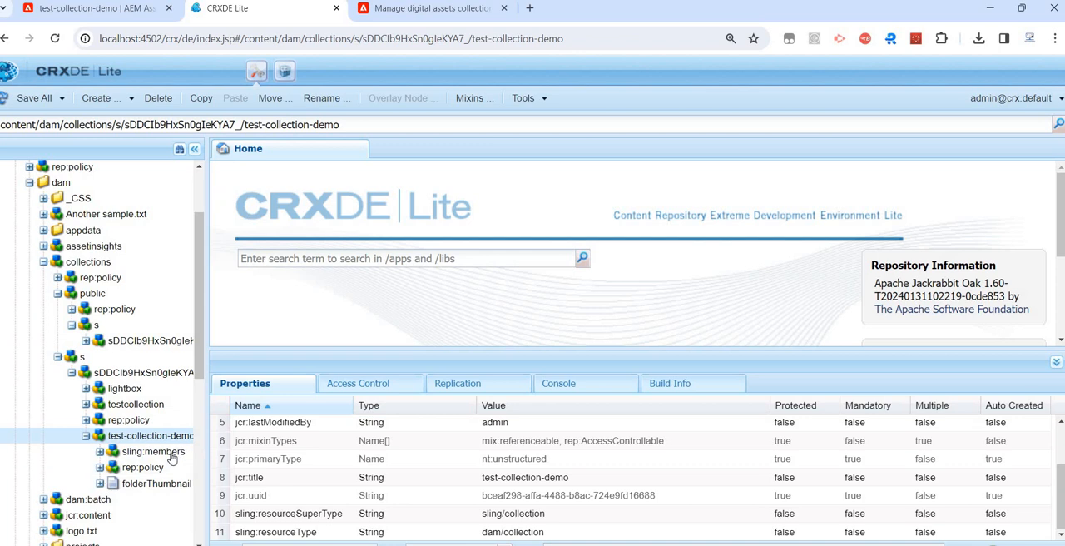
{"action": "double_click", "coordinate": [170, 452]}
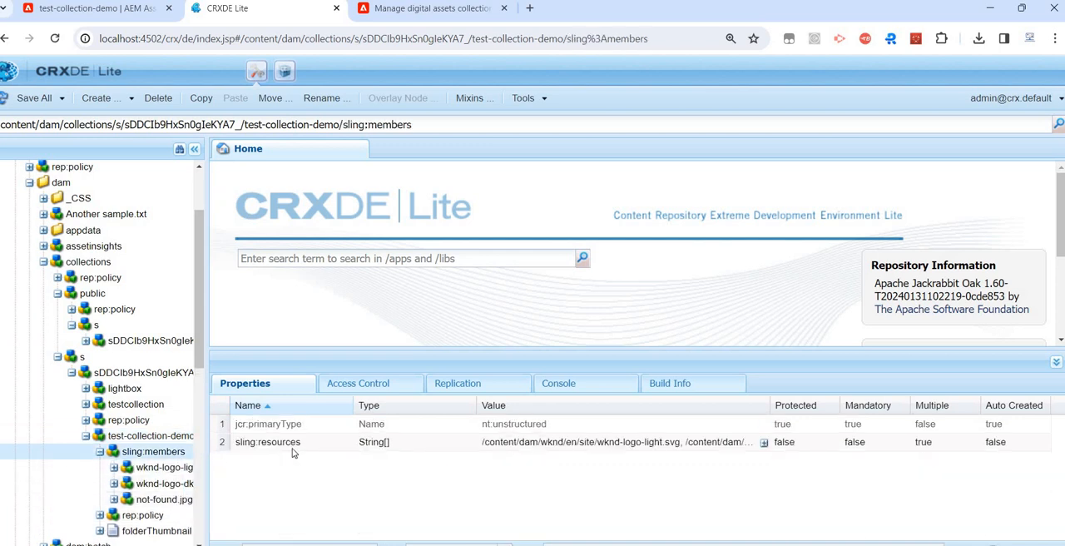
{"action": "left_click_drag", "start_coordinate": [206, 453], "coordinate": [315, 466]}
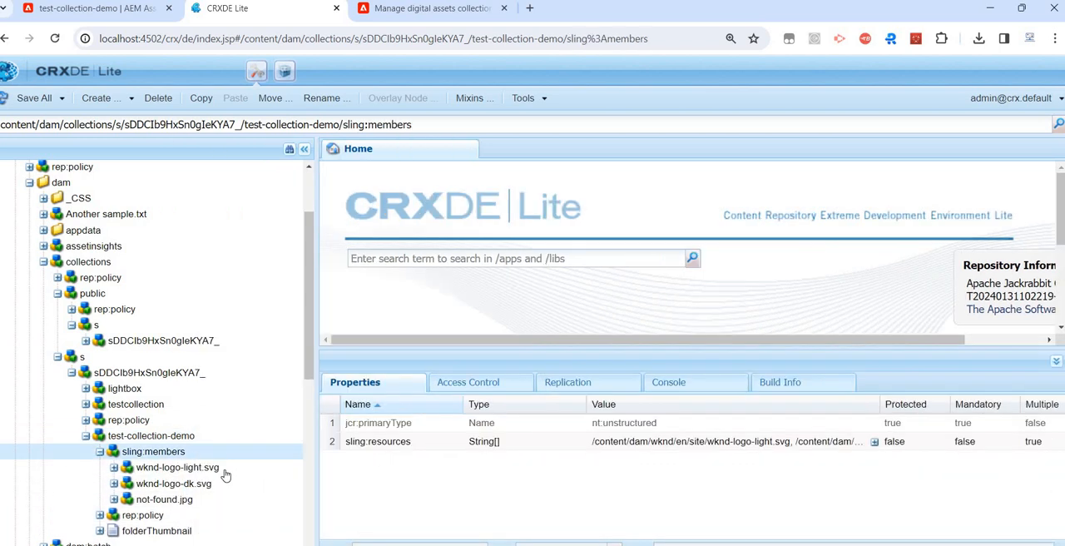
- Examine the sling:resource values of the wknd-logo-light.svg, wknd-logo-dk.svg and not-found.jpg members, widening the Value column, and recheck sling:members
{"action": "left_click", "coordinate": [177, 468]}
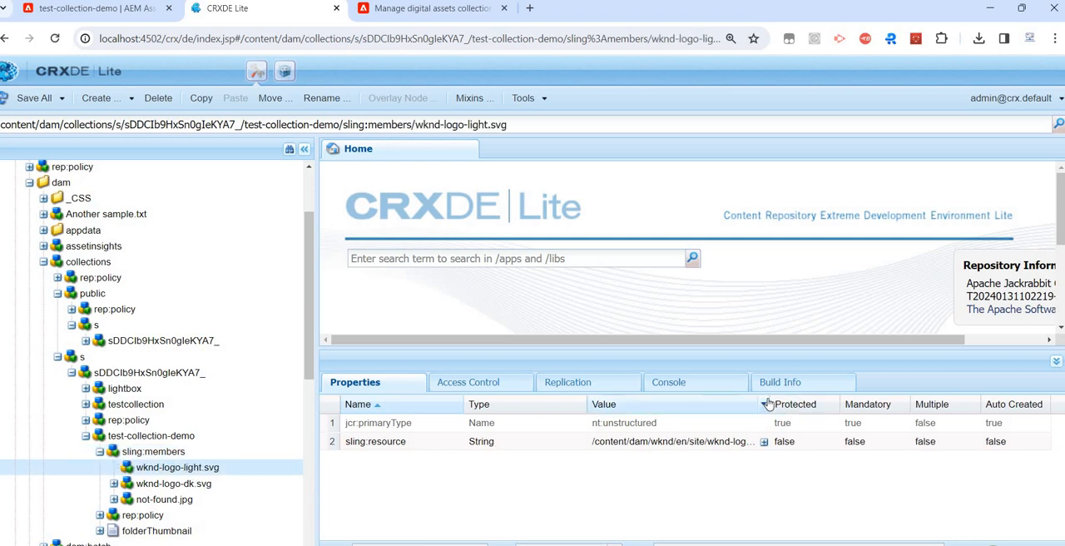
{"action": "left_click_drag", "start_coordinate": [770, 404], "coordinate": [873, 405]}
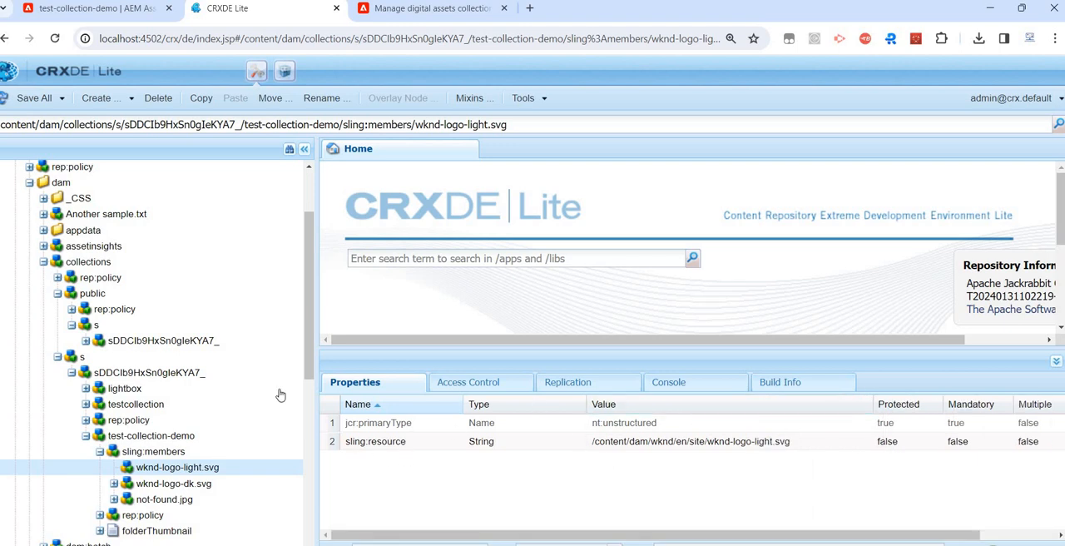
{"action": "key", "text": "Down"}
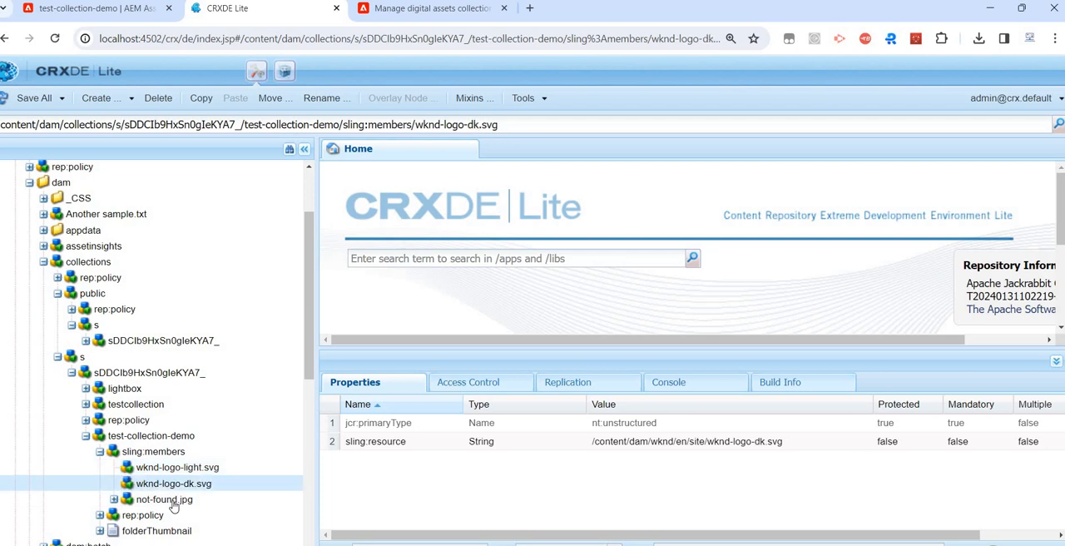
{"action": "key", "text": "Down"}
{"action": "left_click", "coordinate": [160, 451]}
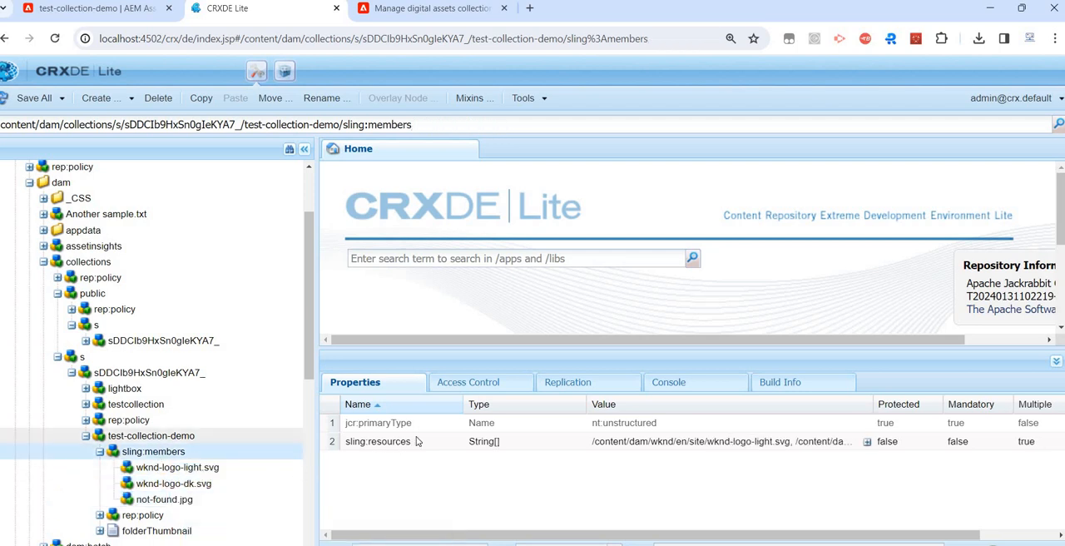
- Return to the AEM collections list, review the Link Sharing options for test-collection-demo, and close them without sharing
{"action": "left_click", "coordinate": [125, 9]}
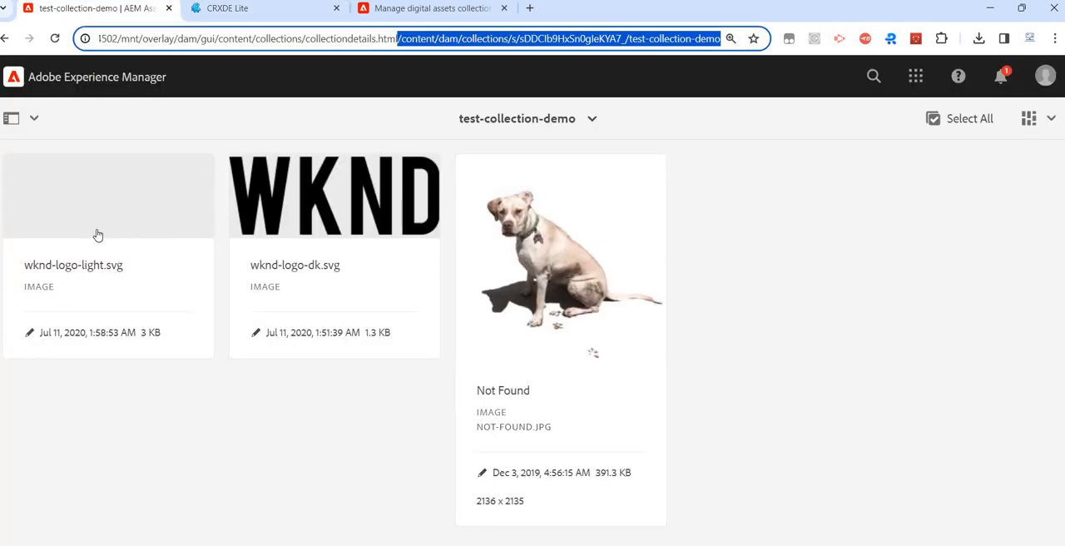
{"action": "mouse_move", "coordinate": [95, 231]}
{"action": "left_click", "coordinate": [7, 39]}
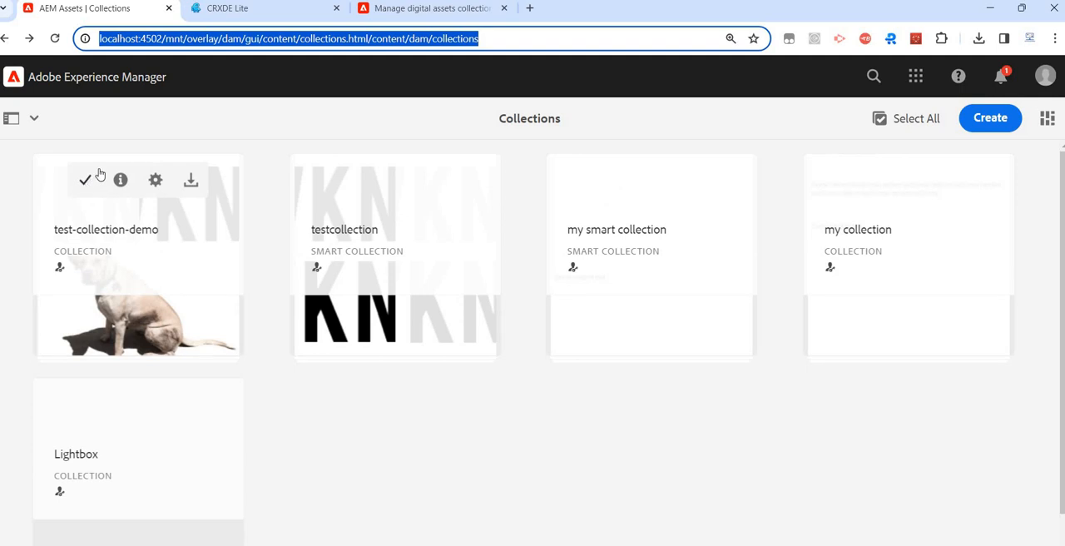
{"action": "left_click", "coordinate": [86, 179]}
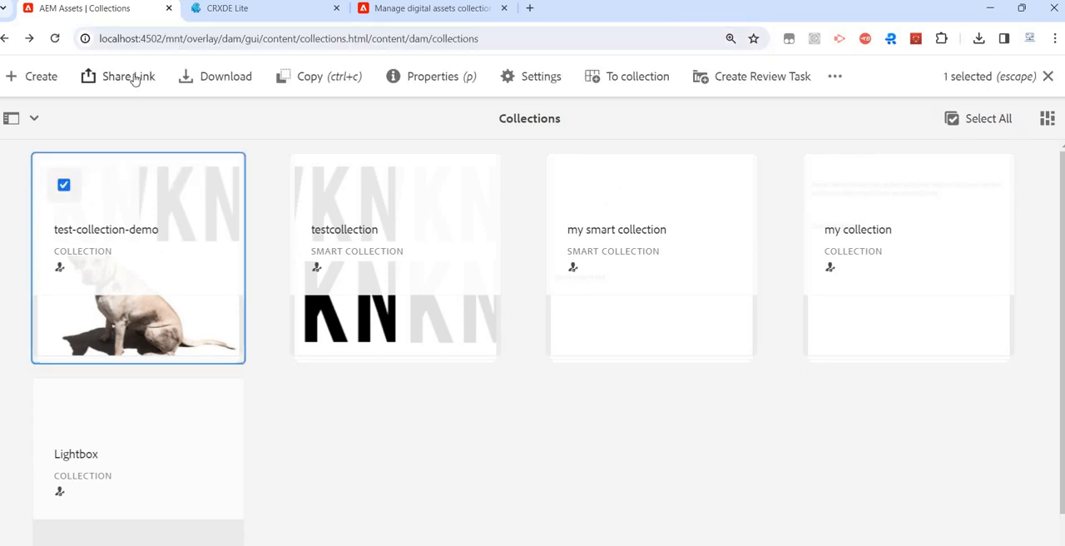
{"action": "left_click", "coordinate": [129, 76]}
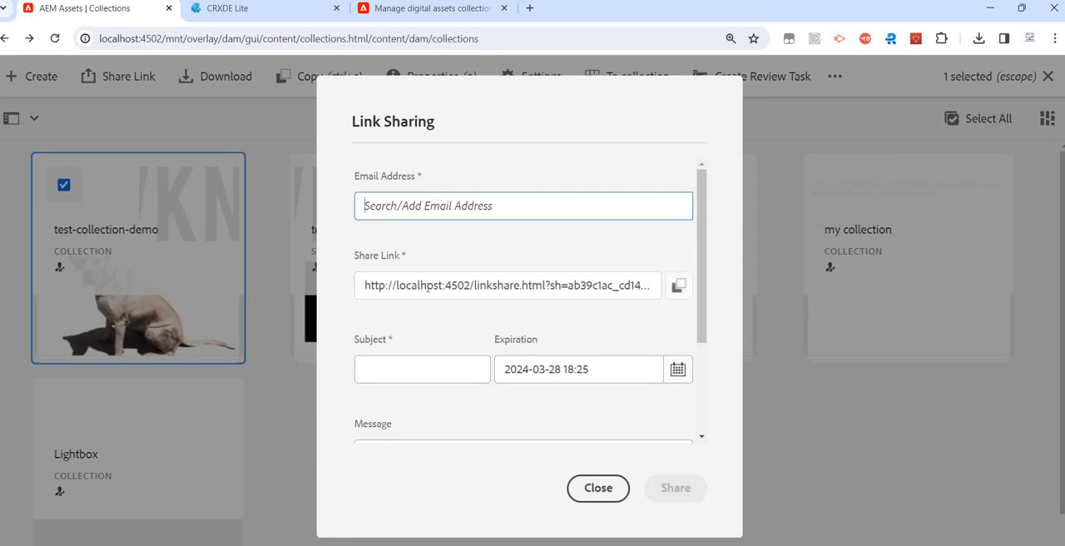
{"action": "left_click", "coordinate": [428, 287]}
{"action": "scroll", "coordinate": [467, 364], "scroll_direction": "down", "scroll_amount": 3}
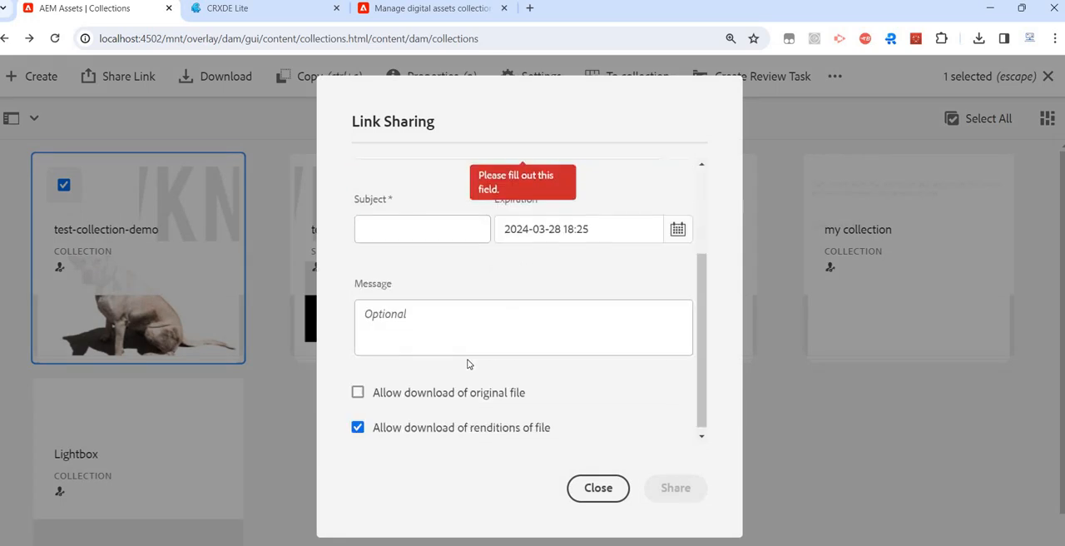
{"action": "scroll", "coordinate": [462, 245], "scroll_direction": "up", "scroll_amount": 3}
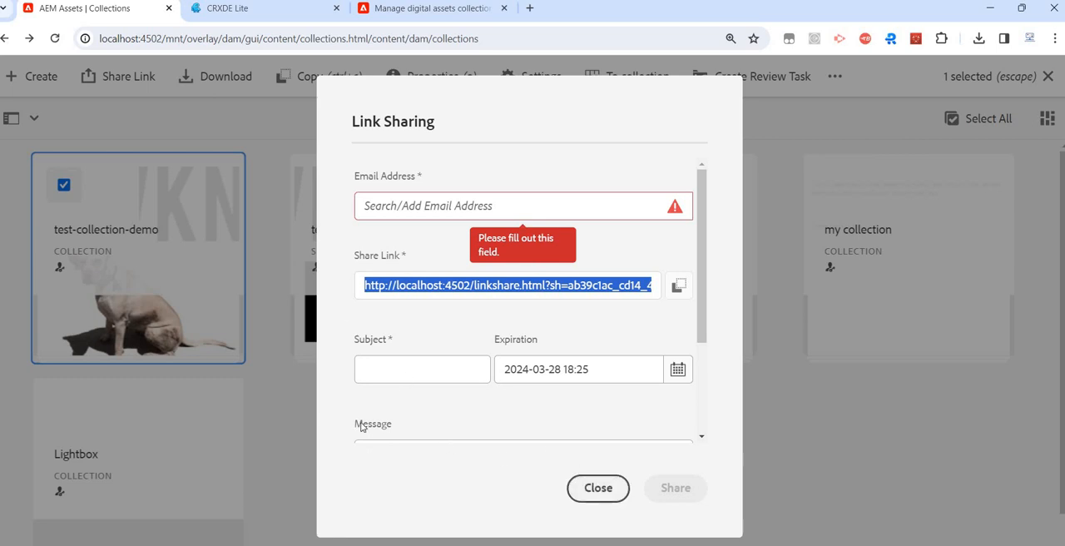
{"action": "left_click", "coordinate": [595, 488]}
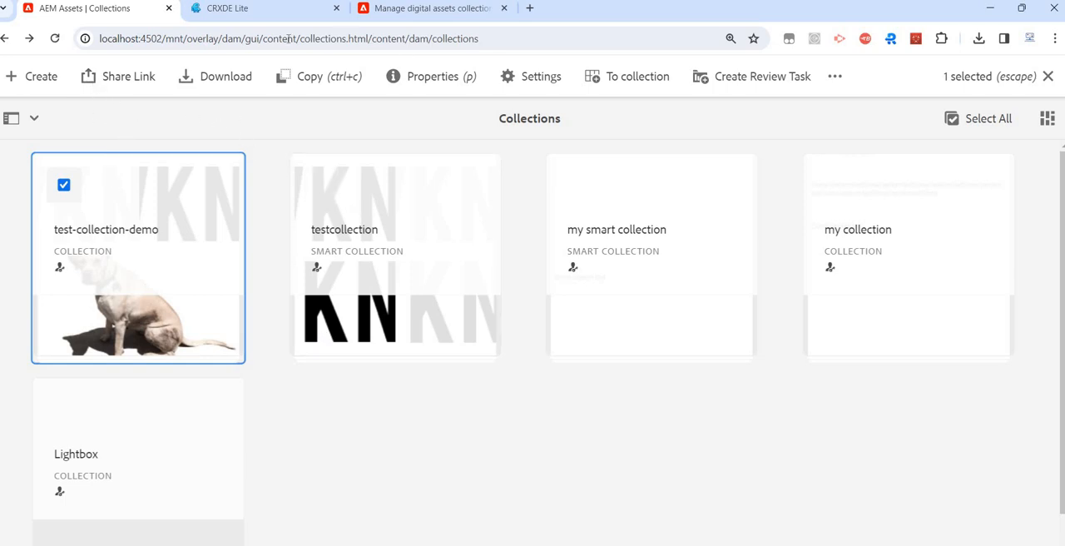
- Go back to the AEM start page on localhost:4502 and open the Assets files
{"action": "left_click_drag", "start_coordinate": [161, 38], "coordinate": [816, 20]}
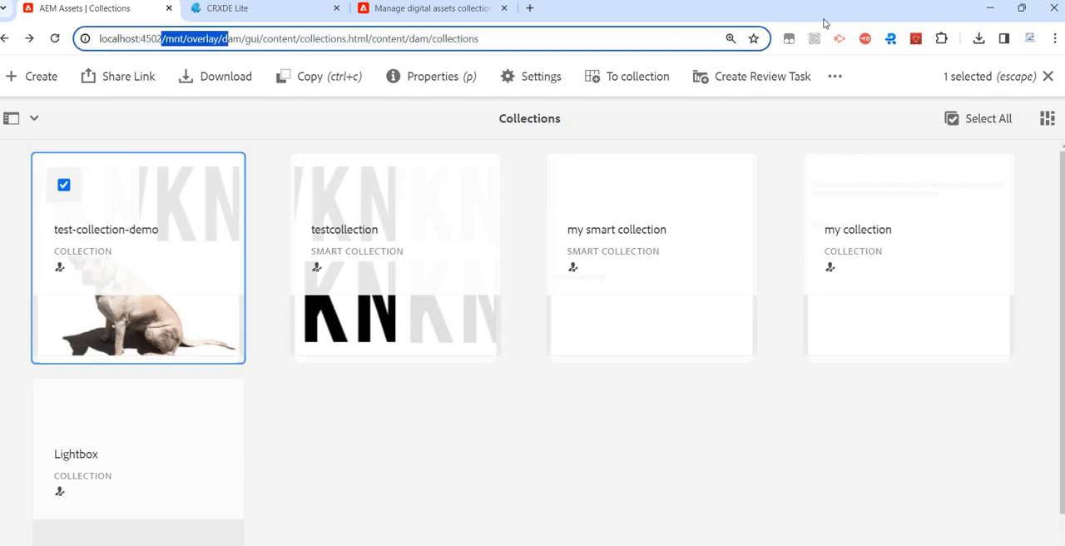
{"action": "type", "text": "/"}
{"action": "key", "text": "Return"}
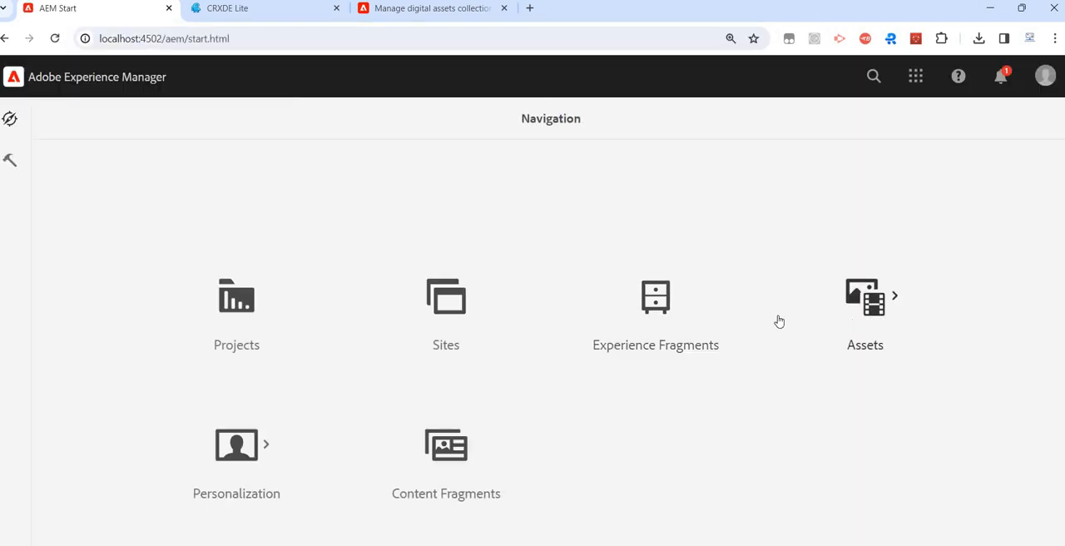
{"action": "left_click", "coordinate": [777, 321]}
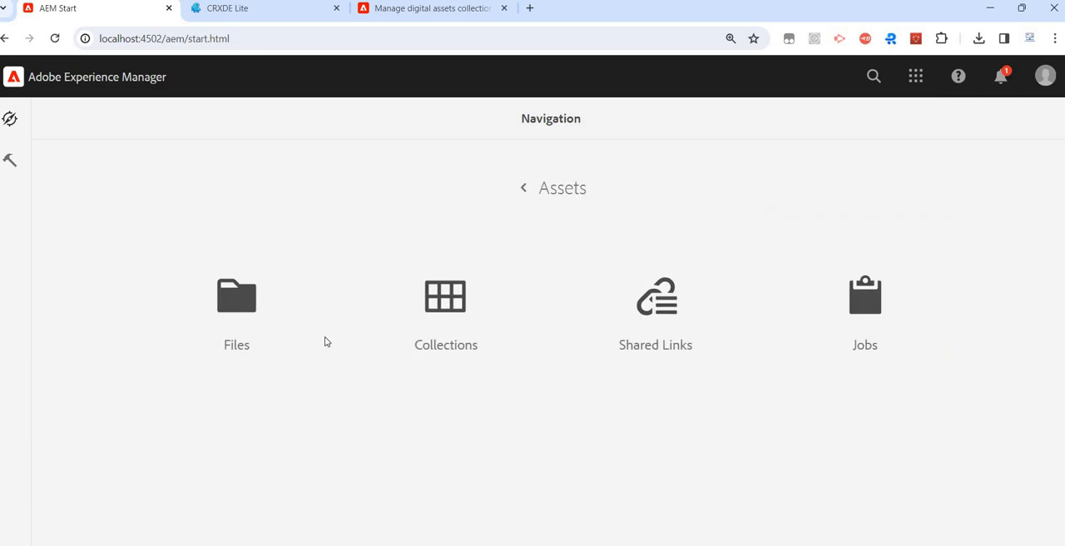
{"action": "left_click", "coordinate": [242, 321]}
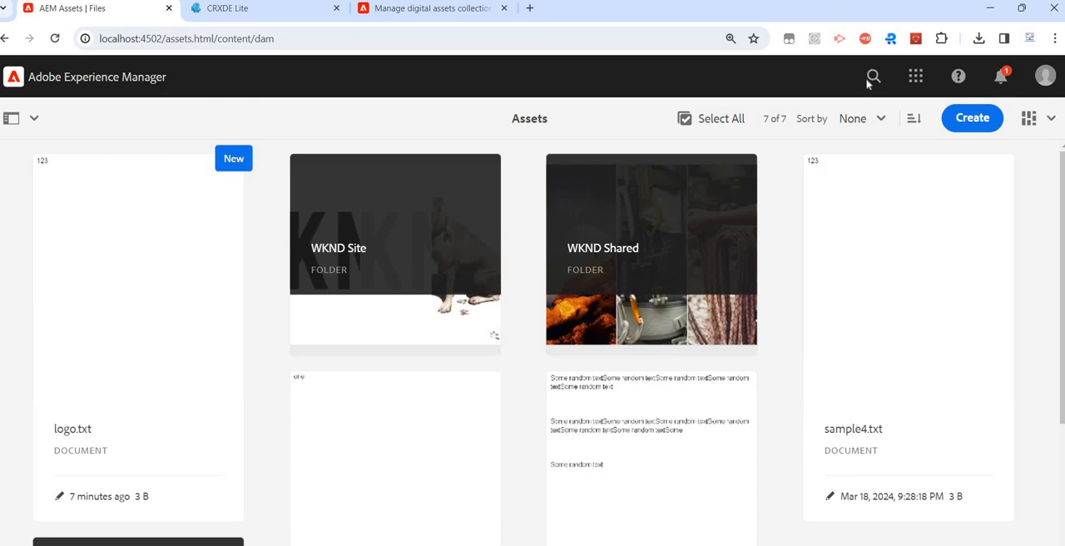
- Search the assets under /content/dam for "logo" and review the matching files
{"action": "left_click", "coordinate": [872, 78]}
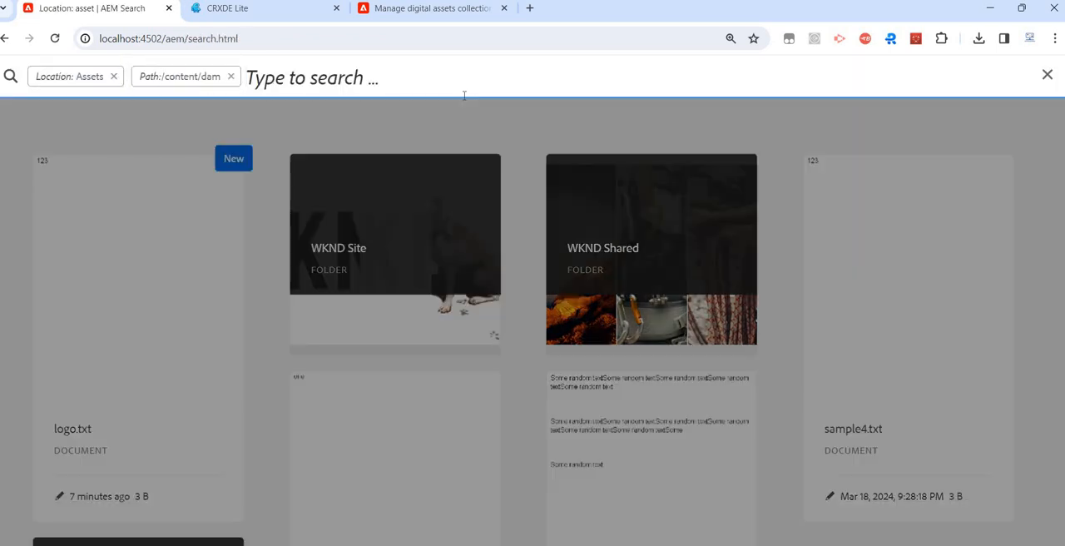
{"action": "type", "text": "logo"}
{"action": "key", "text": "Return"}
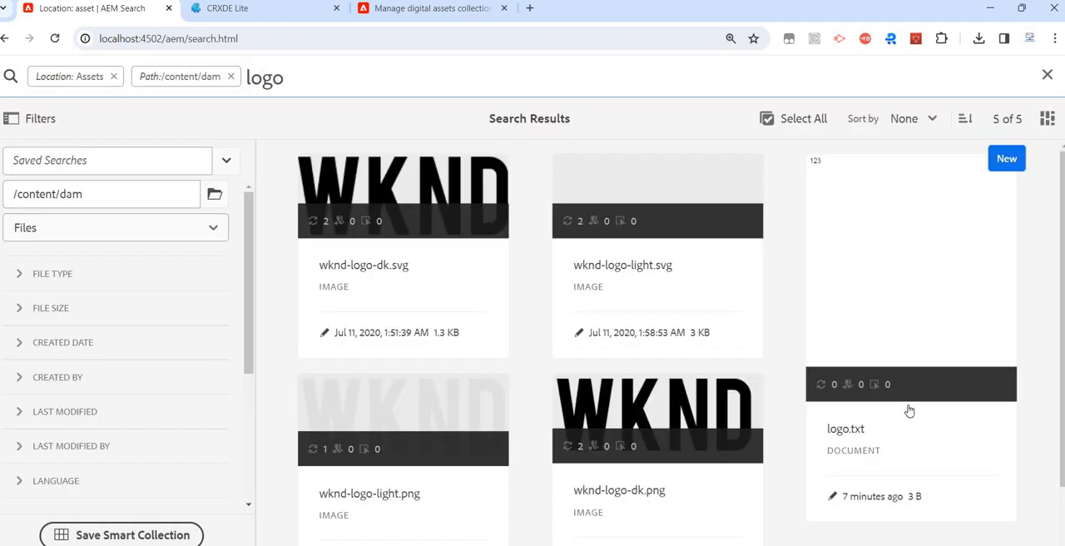
{"action": "scroll", "coordinate": [740, 429], "scroll_direction": "down", "scroll_amount": 1}
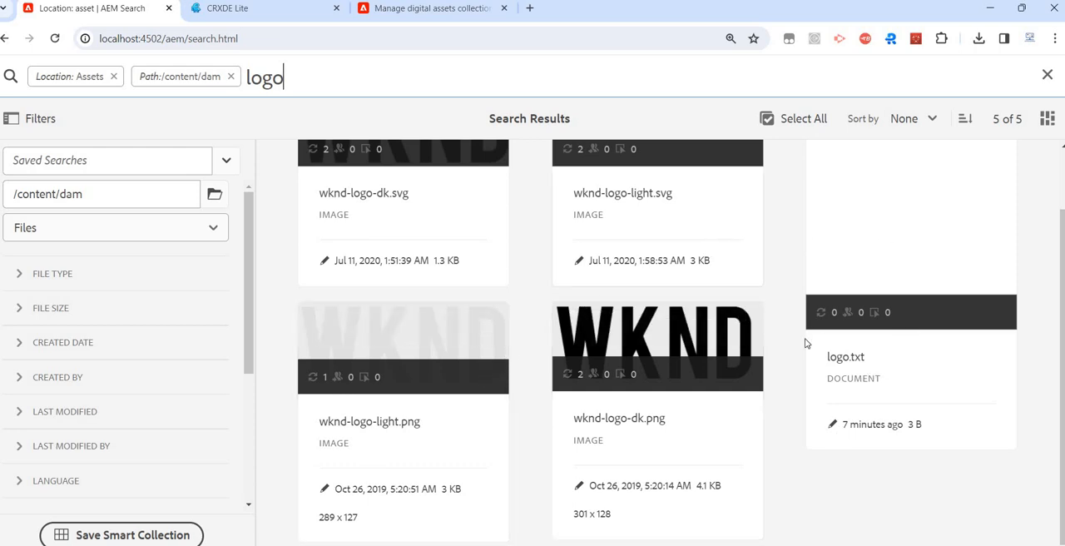
{"action": "scroll", "coordinate": [748, 262], "scroll_direction": "up", "scroll_amount": 1}
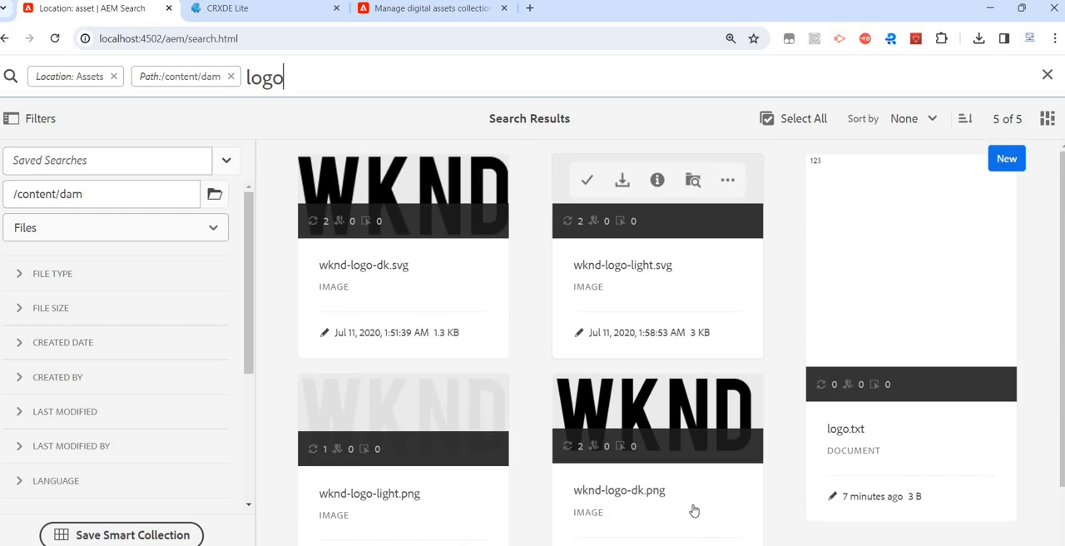
{"action": "scroll", "coordinate": [694, 499], "scroll_direction": "down", "scroll_amount": 1}
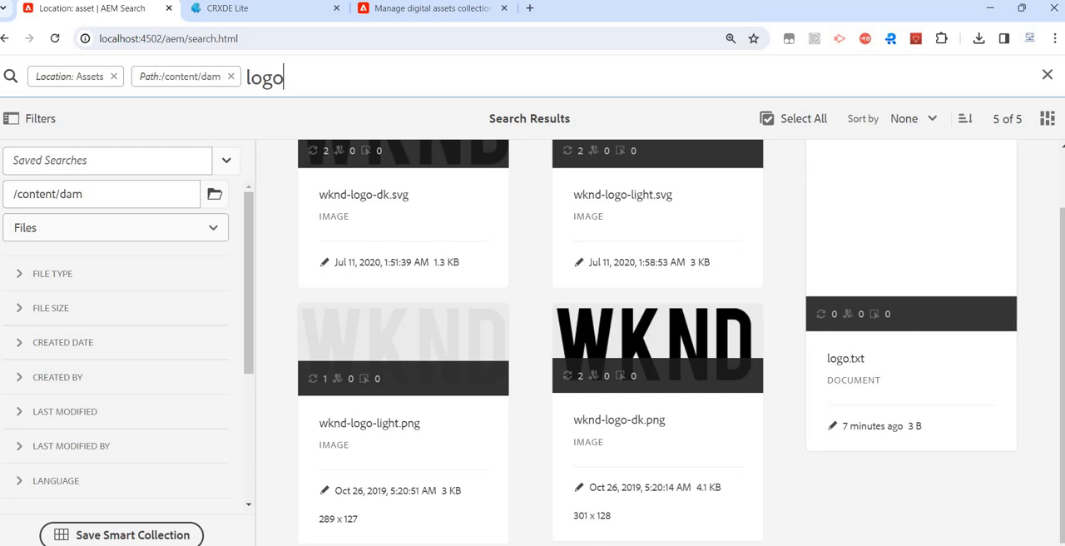
- Save the logo search as a non-public smart collection named test-smart-collection-demo and dismiss the confirmation
{"action": "scroll", "coordinate": [140, 539], "scroll_direction": "down", "scroll_amount": 1}
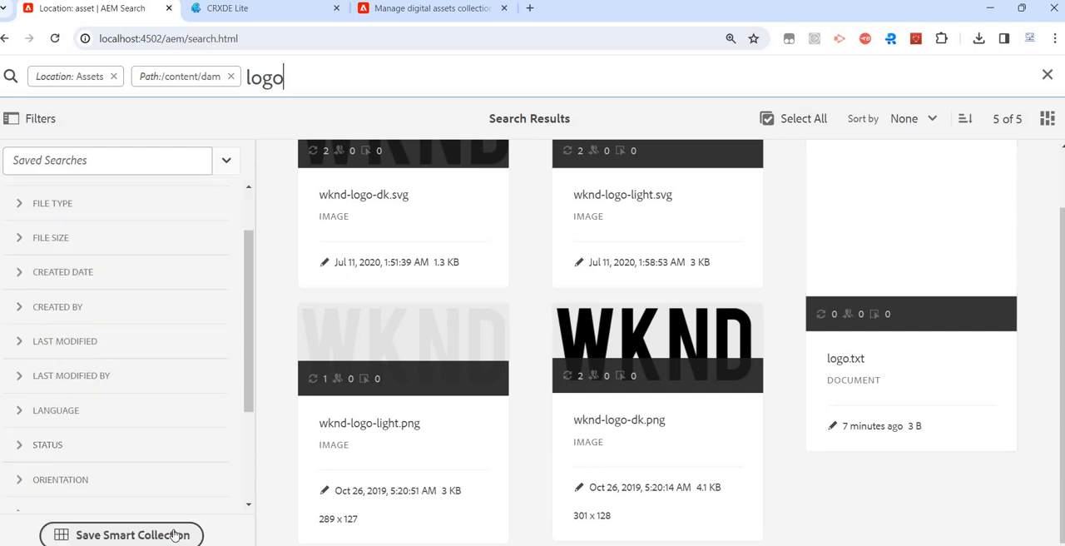
{"action": "left_click", "coordinate": [178, 533]}
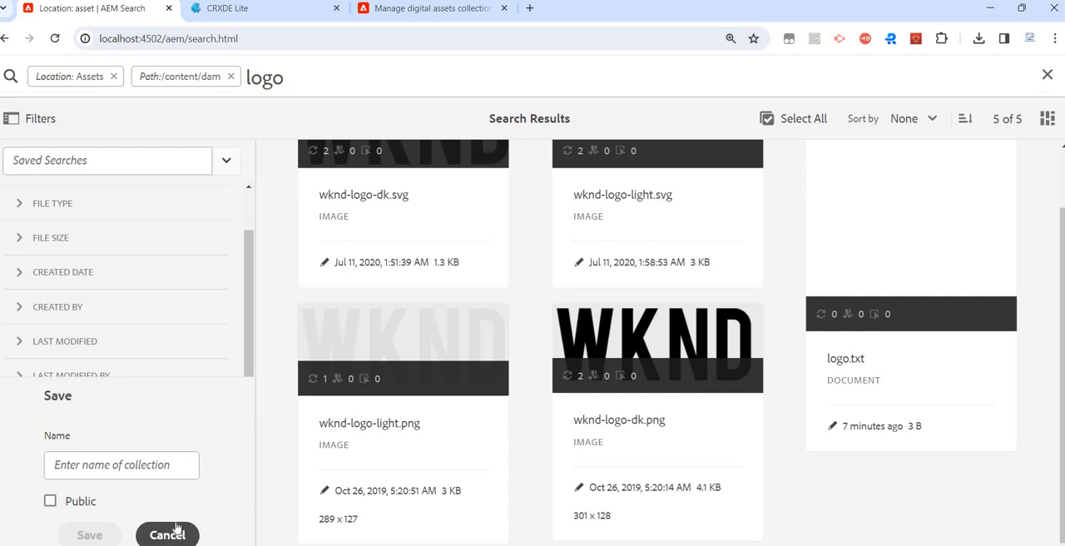
{"action": "left_click", "coordinate": [121, 466]}
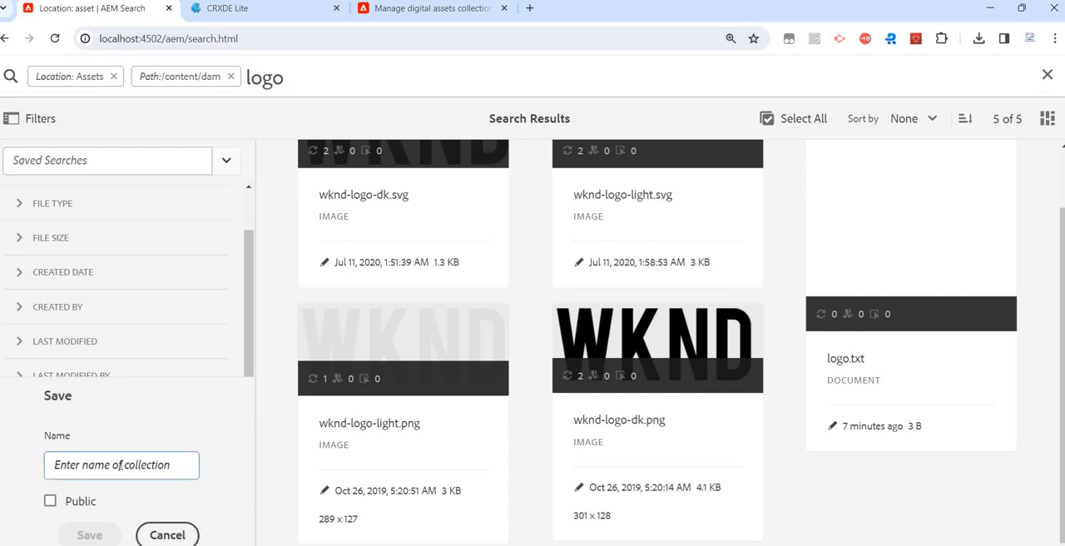
{"action": "type", "text": "test-smart-collect"}
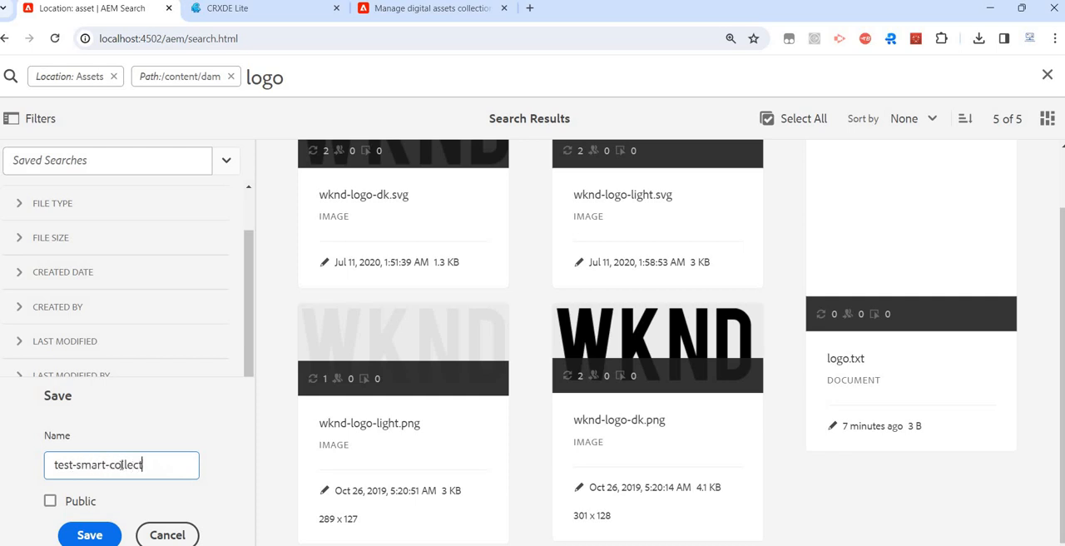
{"action": "type", "text": "ion-demo"}
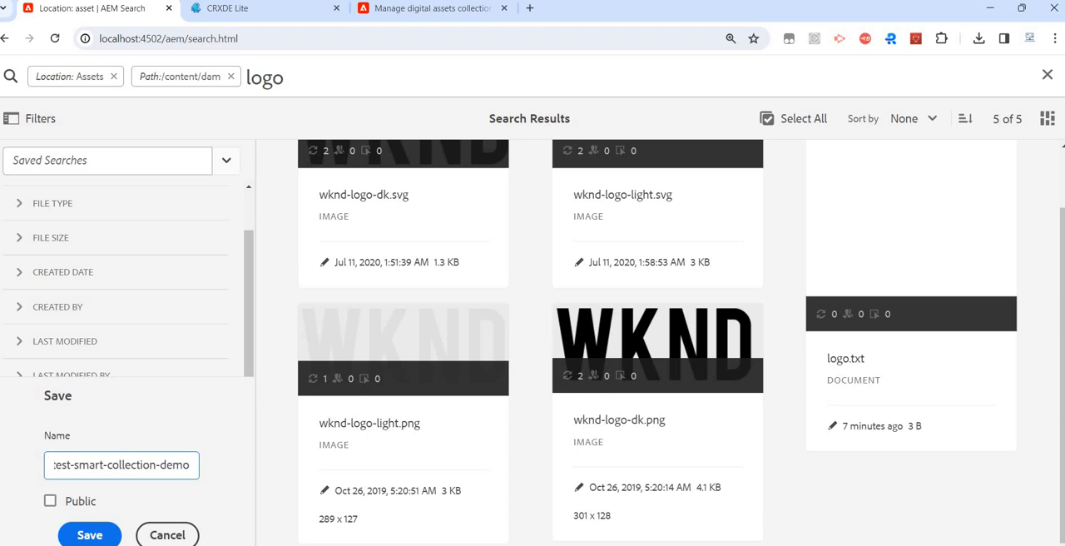
{"action": "left_click", "coordinate": [89, 535]}
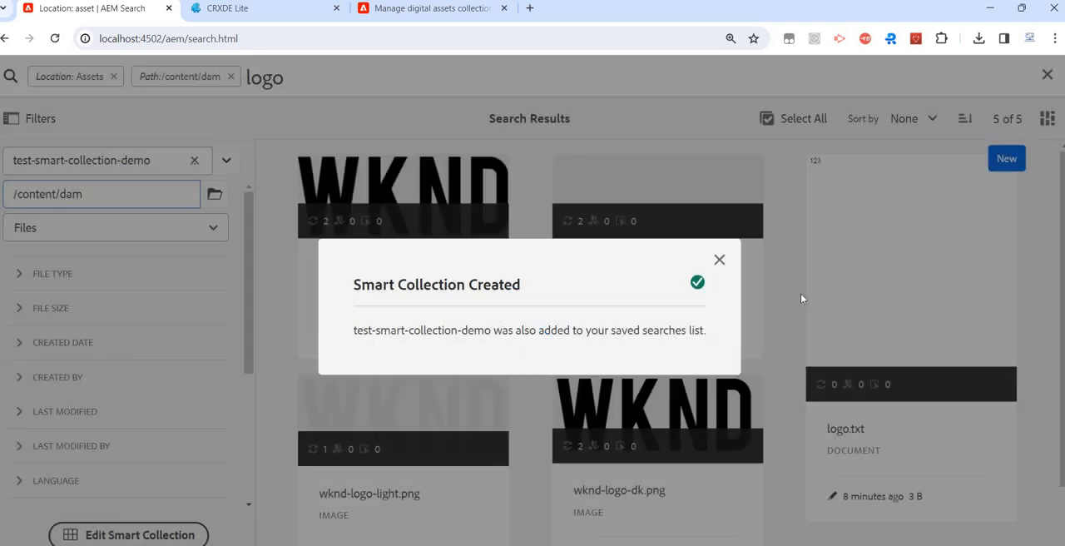
{"action": "left_click", "coordinate": [719, 261]}
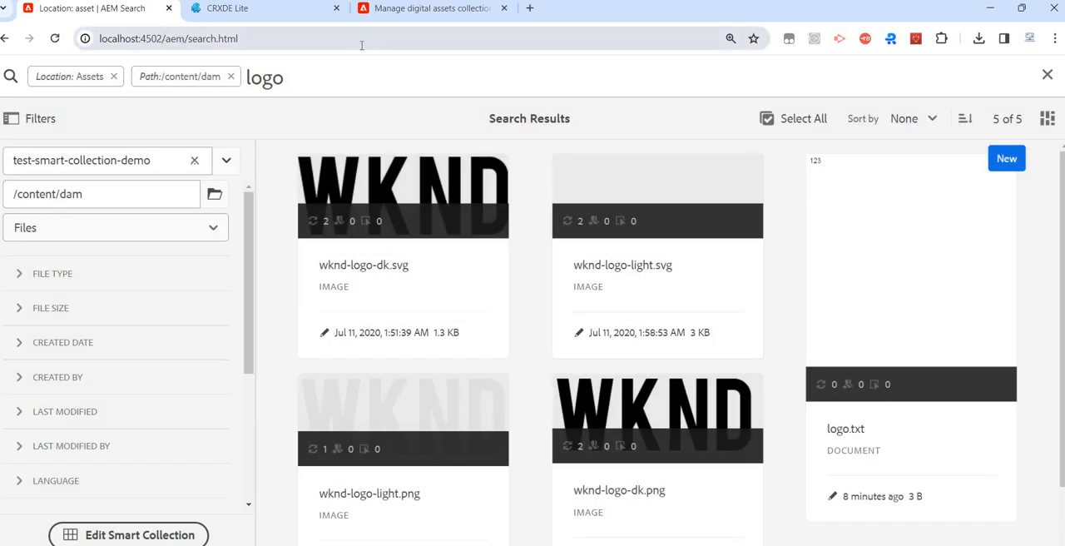
- Return to the AEM start page and open the Assets collections list
{"action": "left_click_drag", "start_coordinate": [163, 39], "coordinate": [361, 51]}
{"action": "key", "text": "BackSpace"}
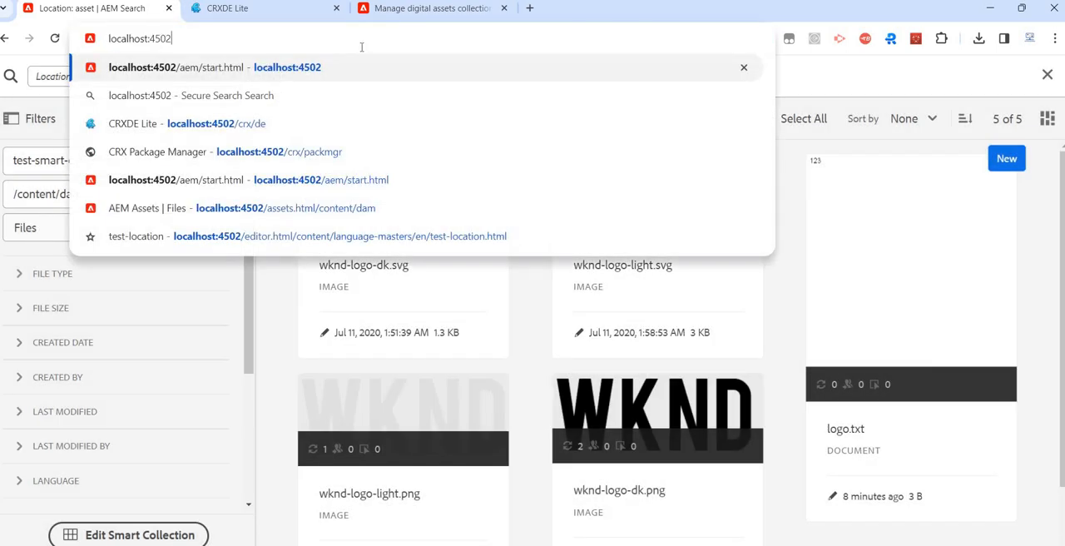
{"action": "key", "text": "Return"}
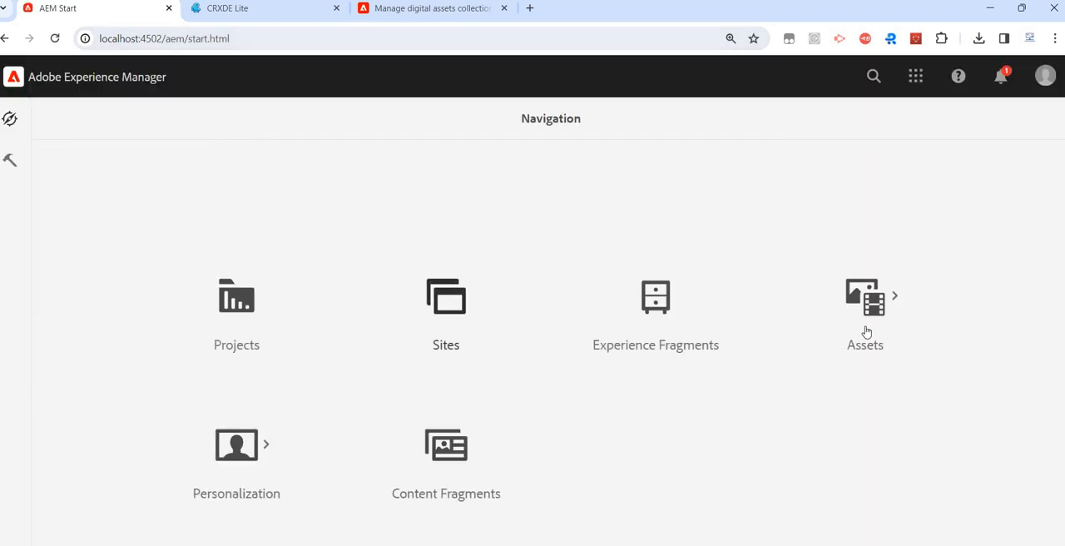
{"action": "left_click", "coordinate": [836, 336]}
{"action": "left_click", "coordinate": [446, 331]}
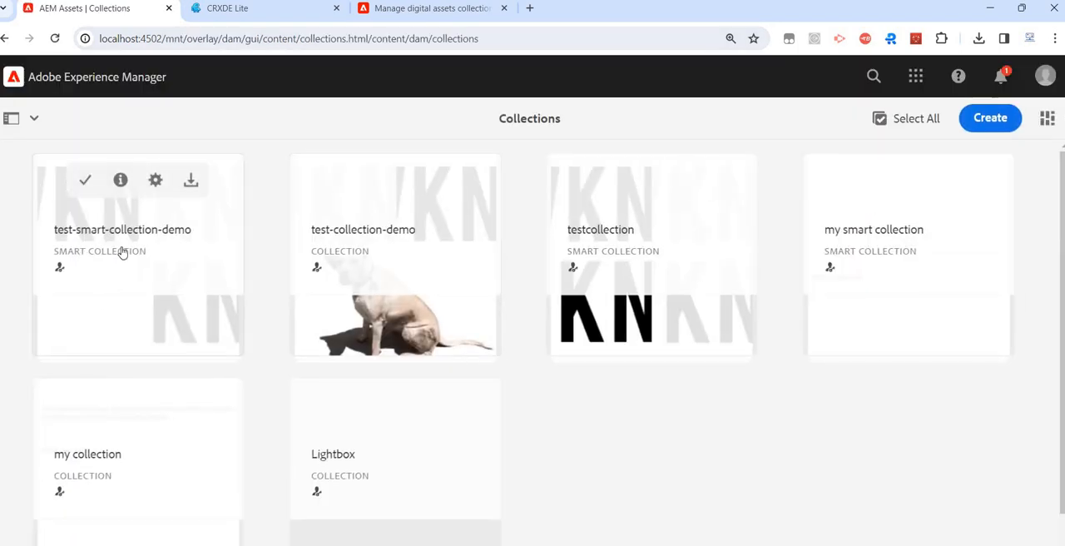
- Open test-smart-collection-demo, look through its assets, and display them in List View
{"action": "left_click", "coordinate": [143, 251]}
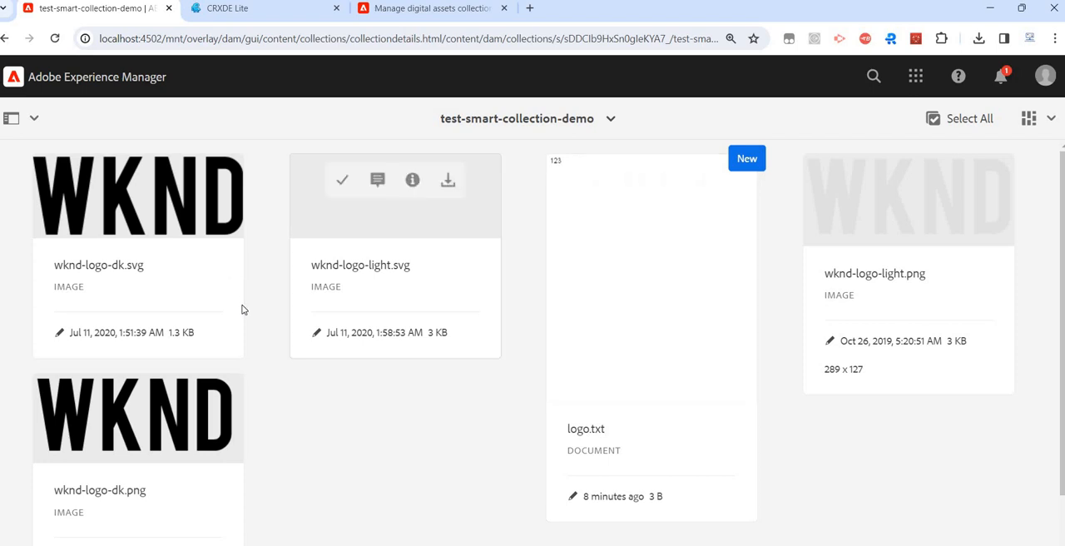
{"action": "scroll", "coordinate": [242, 299], "scroll_direction": "down", "scroll_amount": 1}
{"action": "scroll", "coordinate": [339, 266], "scroll_direction": "up", "scroll_amount": 1}
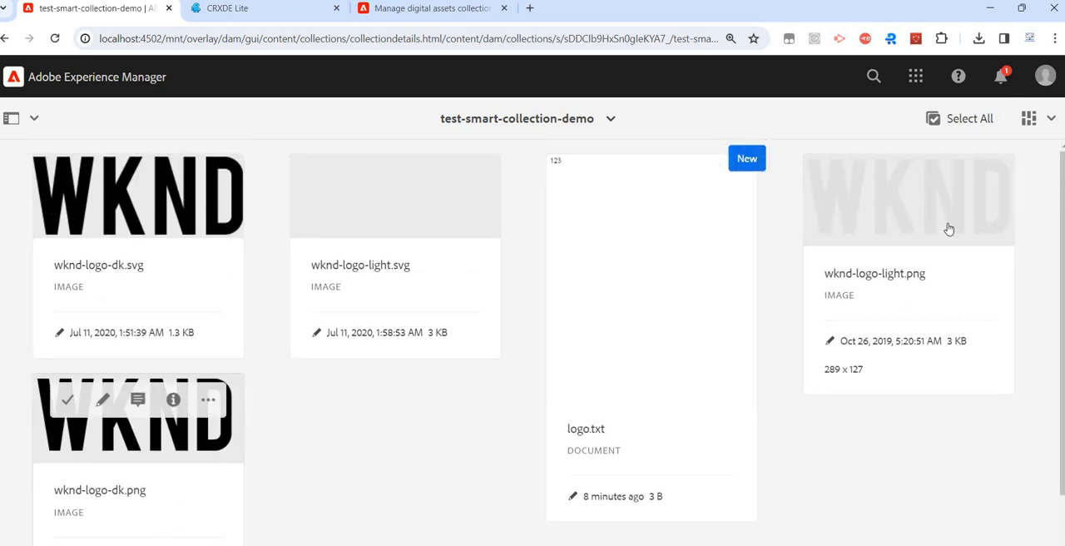
{"action": "left_click", "coordinate": [1036, 119]}
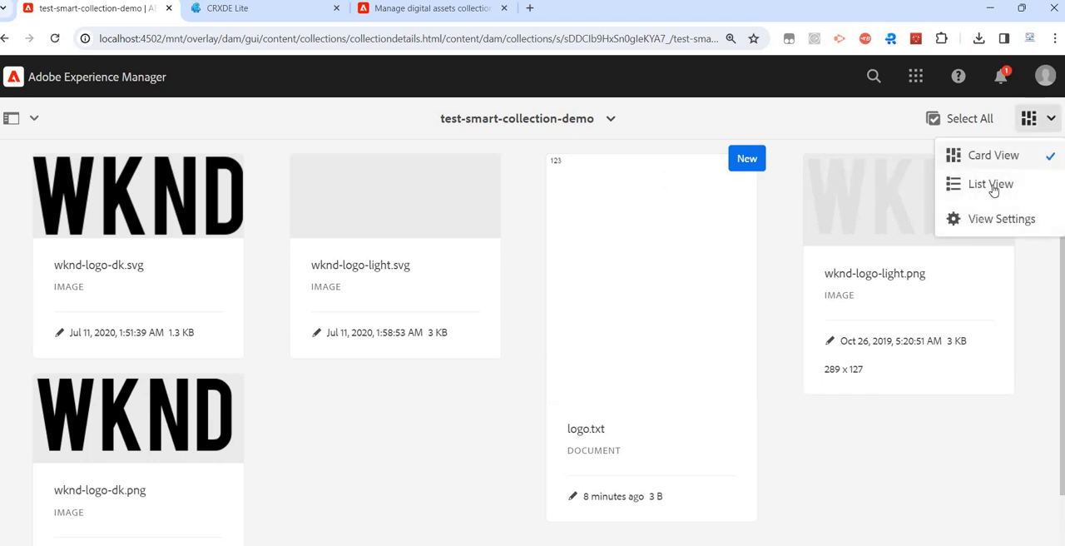
{"action": "left_click", "coordinate": [990, 185]}
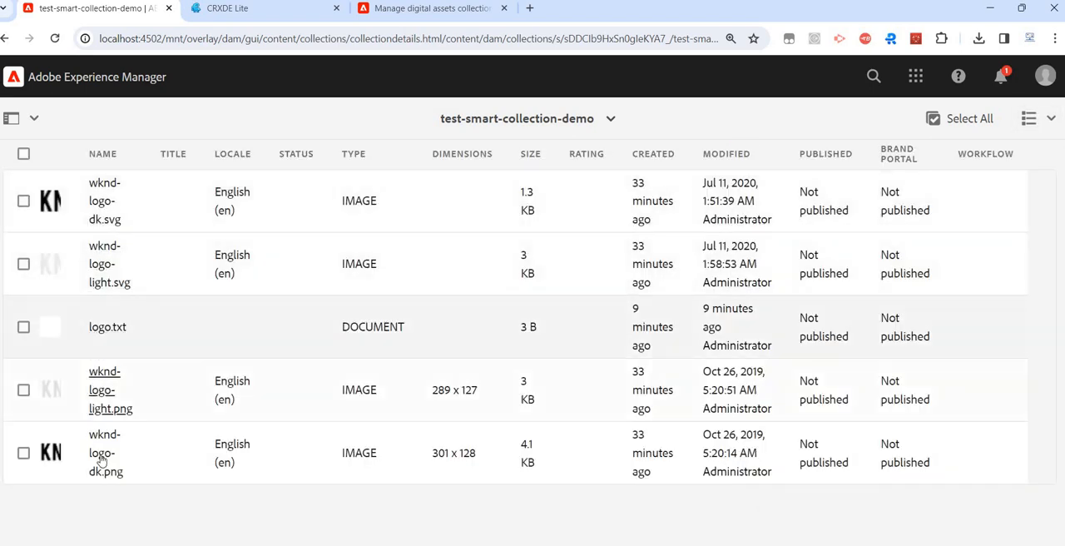
- Duplicate the smart collection's browser tab and open the Assets files in the copy by way of the AEM start page
{"action": "right_click", "coordinate": [140, 12]}
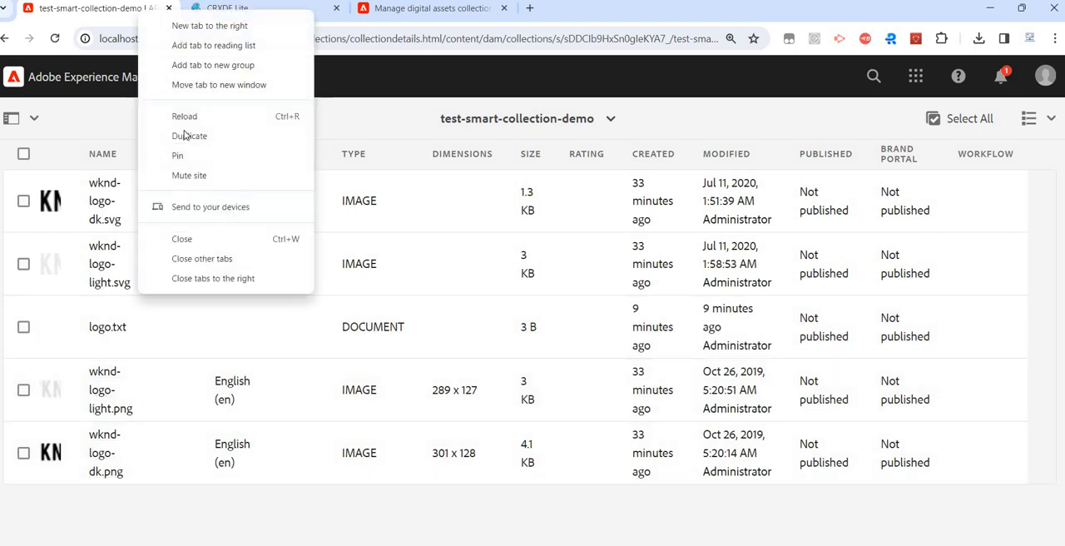
{"action": "left_click", "coordinate": [186, 136]}
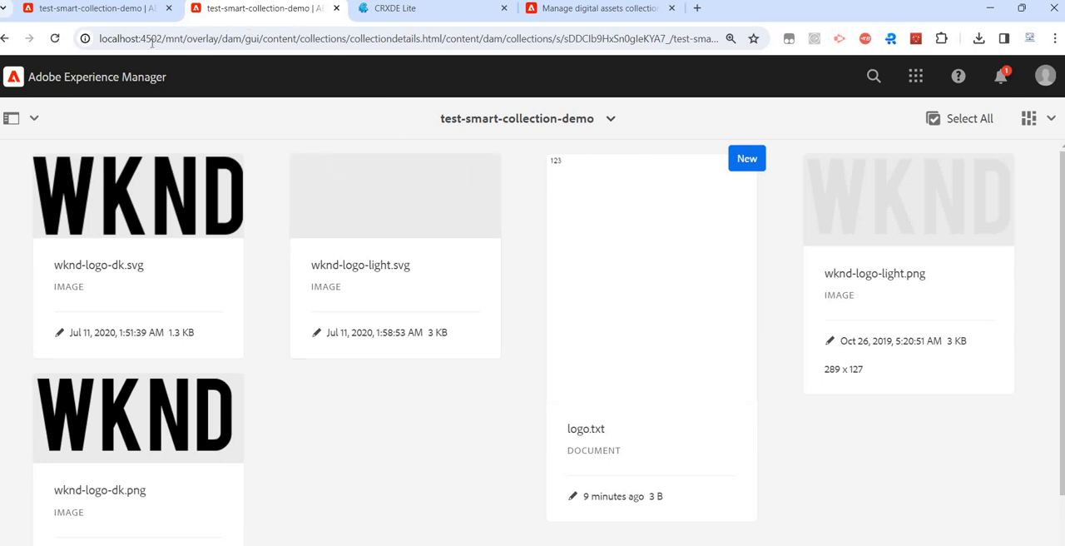
{"action": "left_click_drag", "start_coordinate": [150, 38], "coordinate": [907, 41]}
{"action": "key", "text": "BackSpace"}
{"action": "key", "text": "Return"}
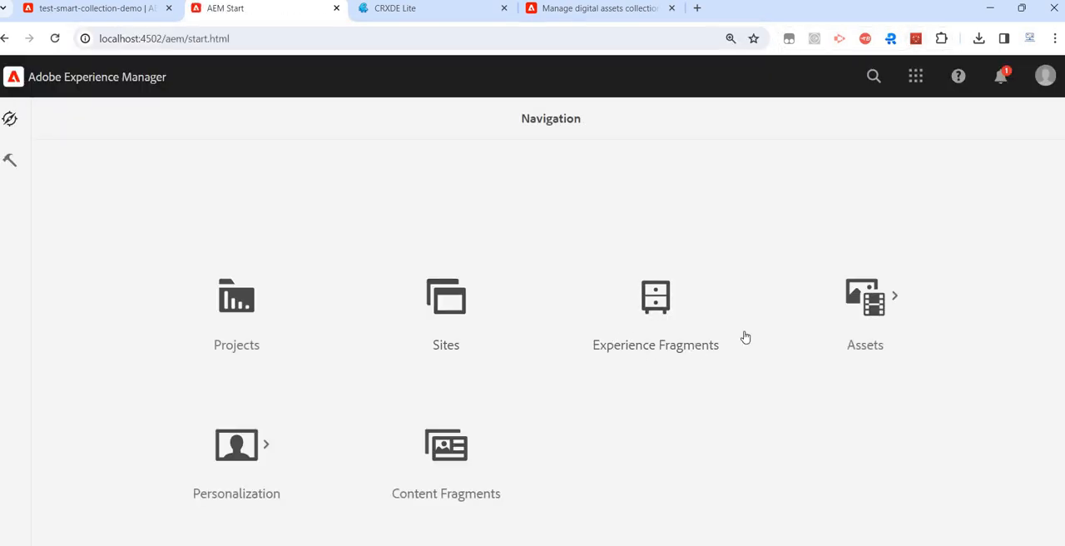
{"action": "left_click", "coordinate": [863, 325]}
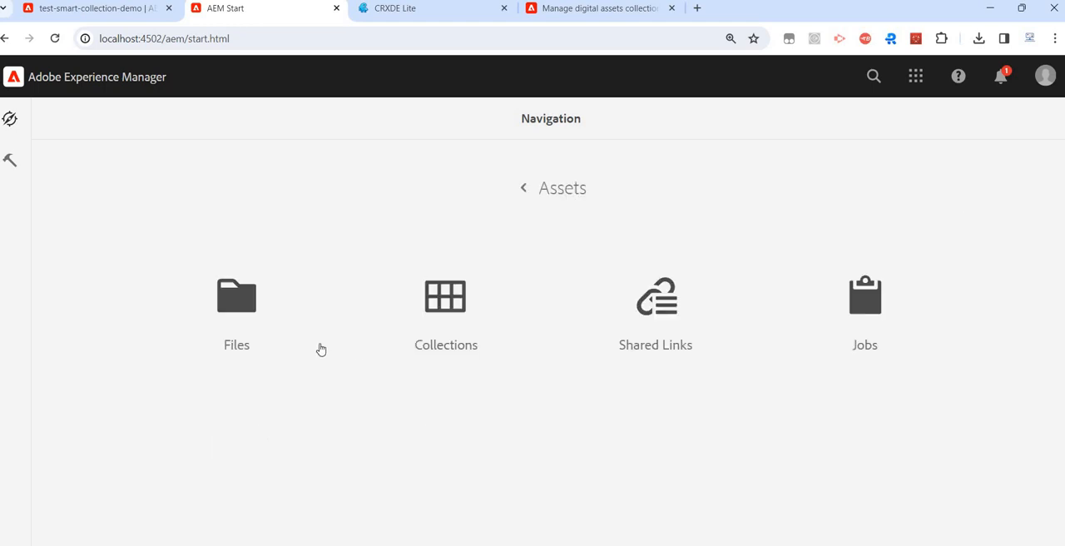
{"action": "left_click", "coordinate": [242, 336]}
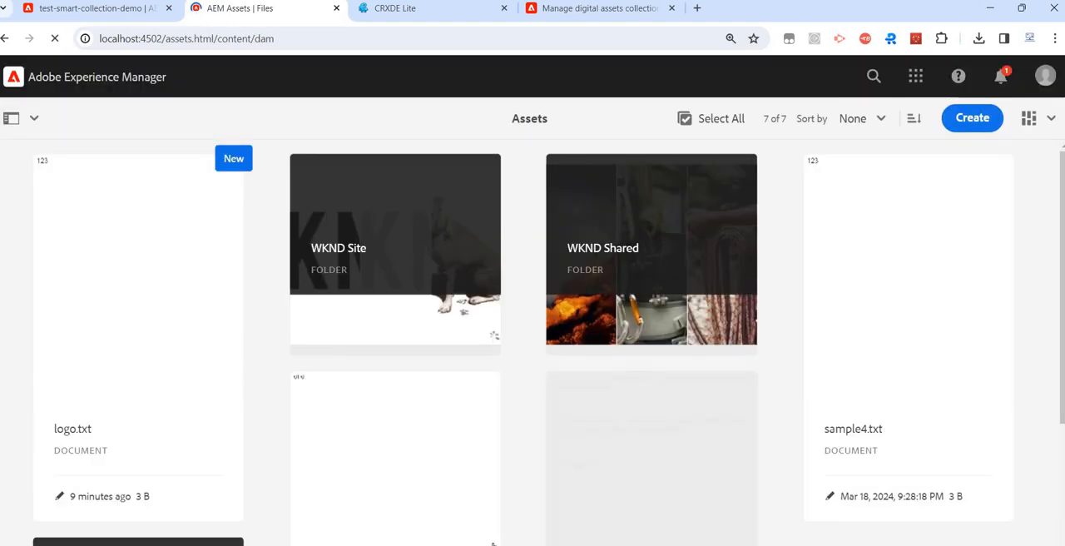
- Switch to File Explorer and rename logo.txt in the collection folder to logo-sample.txt
{"action": "key", "text": "alt+Tab"}
{"action": "left_click", "coordinate": [147, 120]}
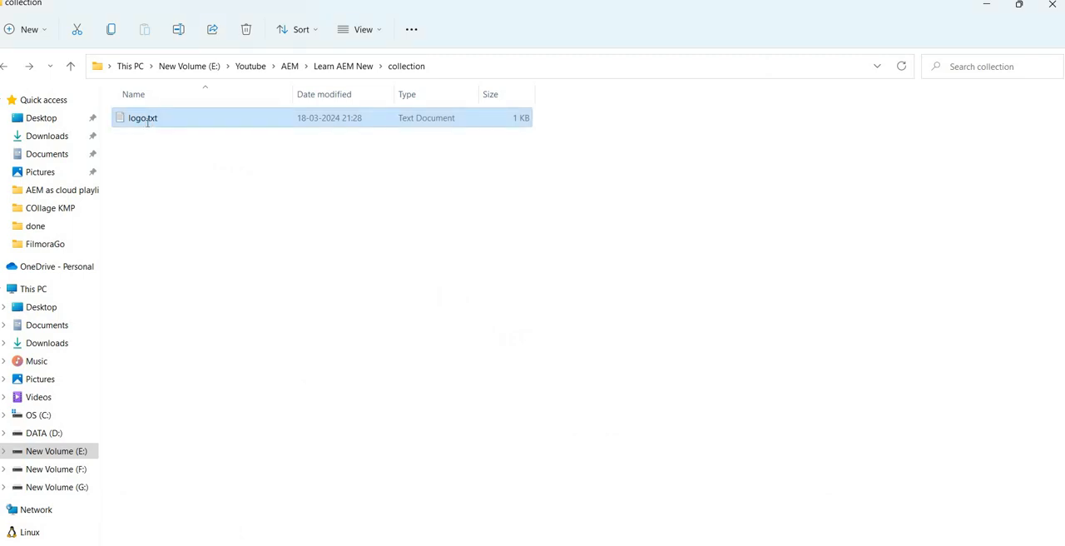
{"action": "left_click", "coordinate": [145, 117]}
{"action": "key", "text": "Right"}
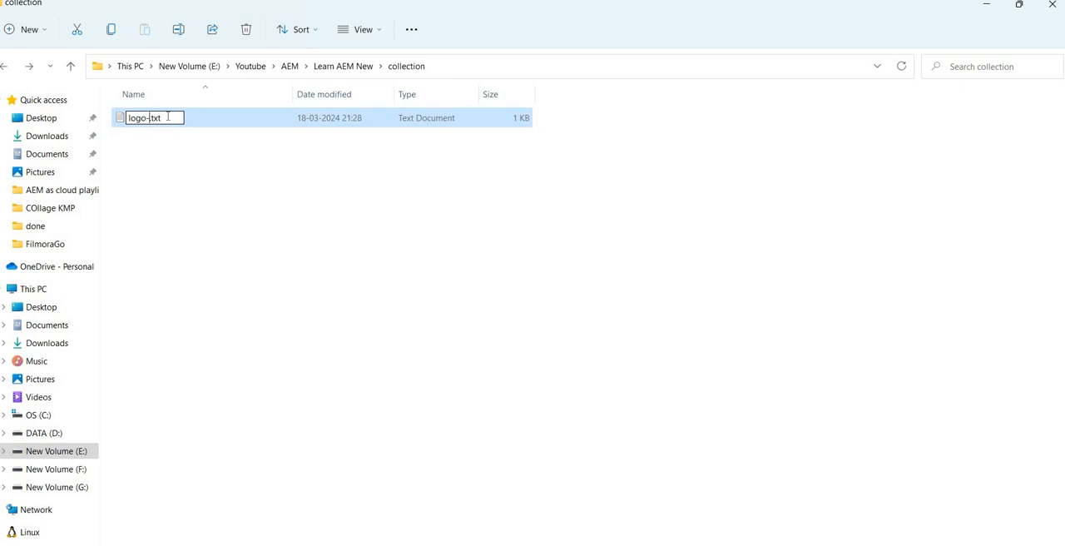
{"action": "type", "text": "-sample."}
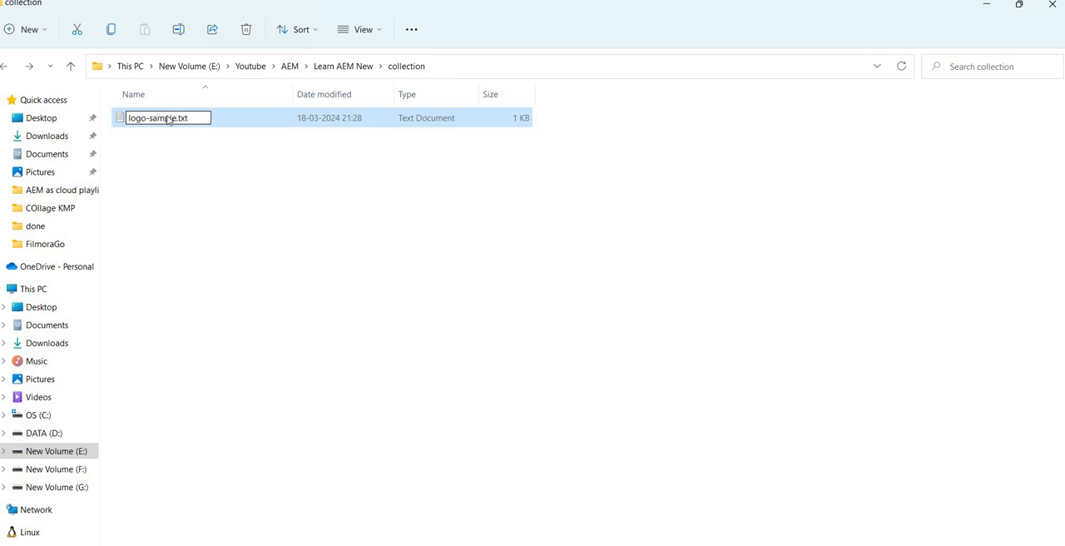
{"action": "key", "text": "Return"}
- Upload logo-sample.txt from File Explorer to the root Assets folder in AEM
{"action": "left_click_drag", "start_coordinate": [158, 118], "coordinate": [382, 300]}
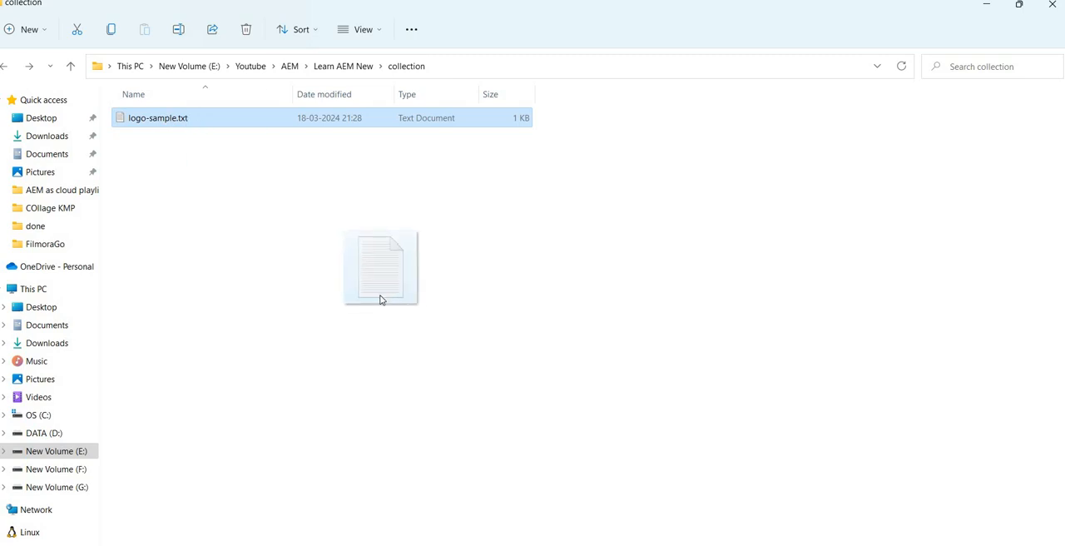
{"action": "left_click_drag", "start_coordinate": [524, 377], "coordinate": [796, 545]}
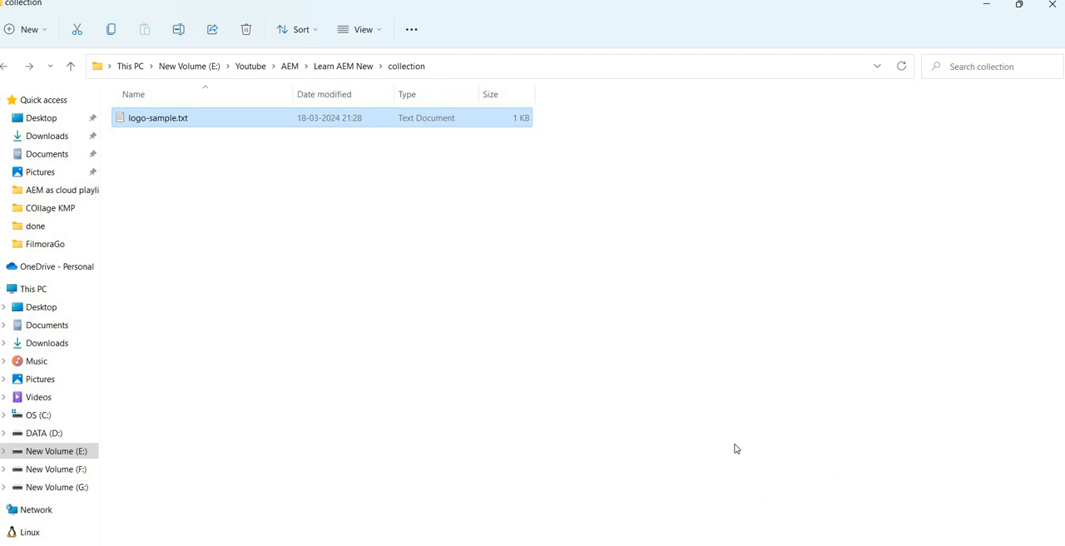
{"action": "left_click_drag", "start_coordinate": [734, 448], "coordinate": [546, 454]}
{"action": "key", "text": "alt+Tab"}
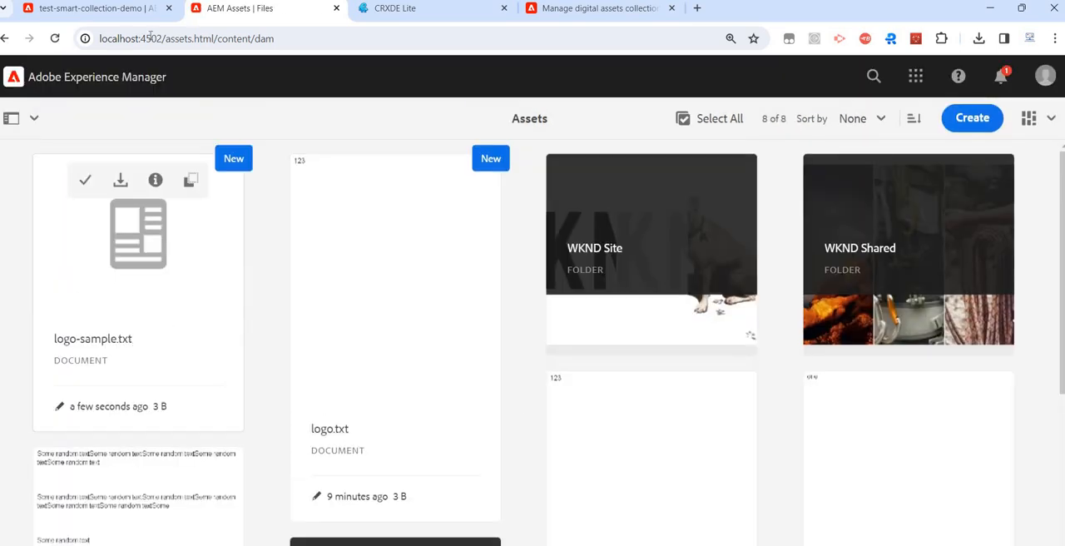
- Load test-smart-collection-demo in a duplicate browser tab and switch it to List View to check its assets against the original tab
{"action": "left_click", "coordinate": [91, 9]}
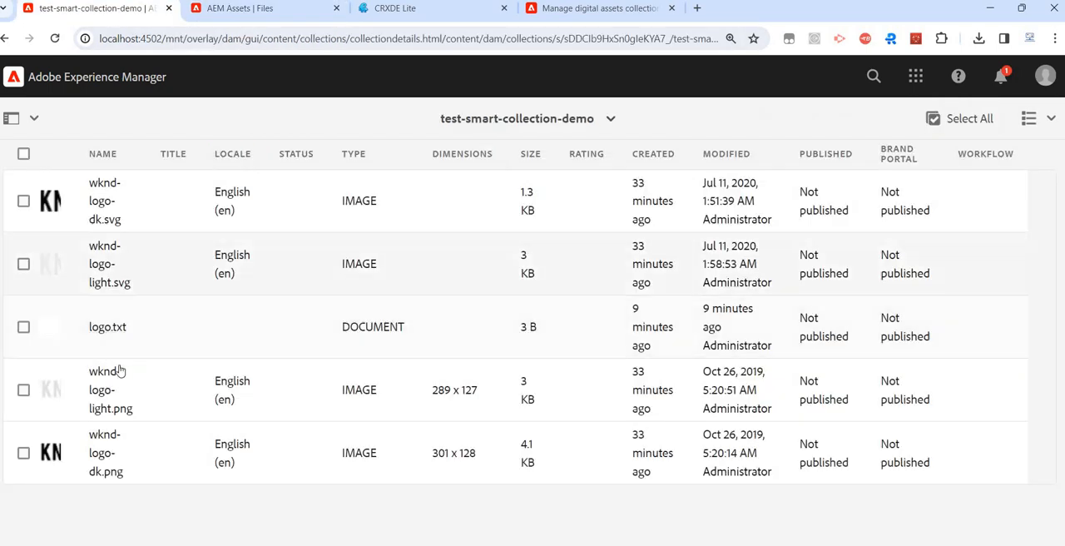
{"action": "right_click", "coordinate": [121, 10]}
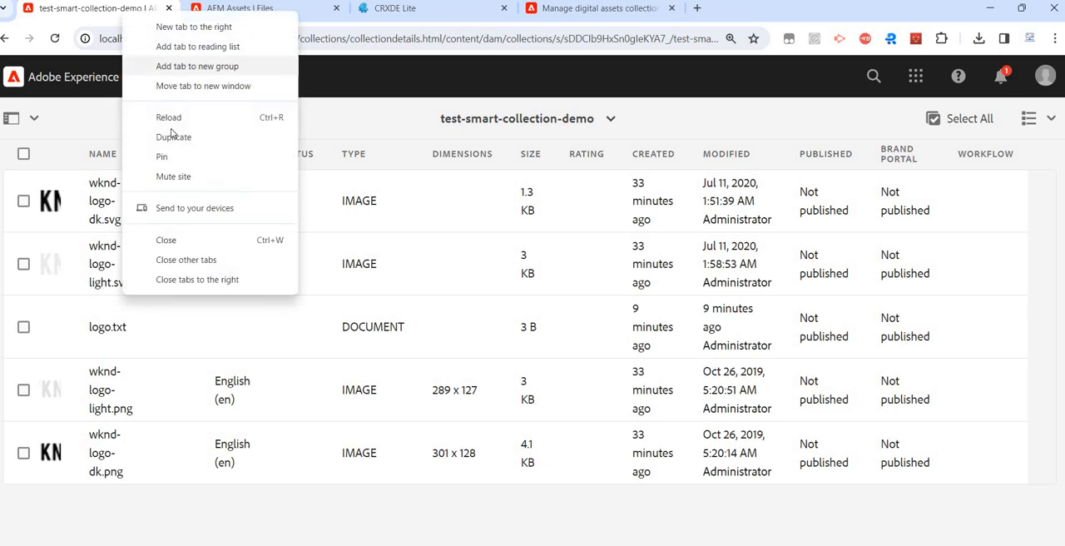
{"action": "left_click", "coordinate": [171, 136]}
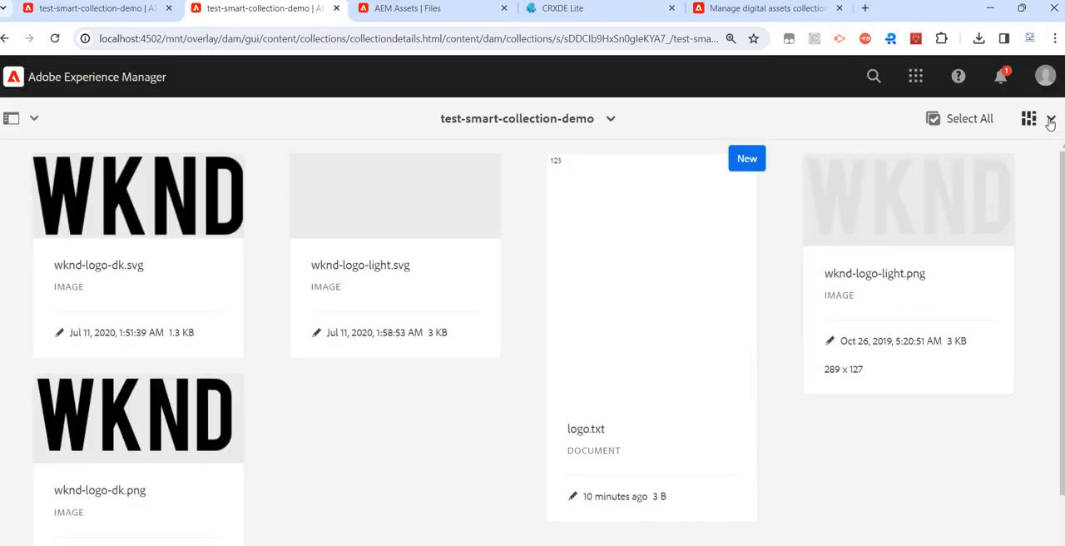
{"action": "left_click", "coordinate": [1049, 121]}
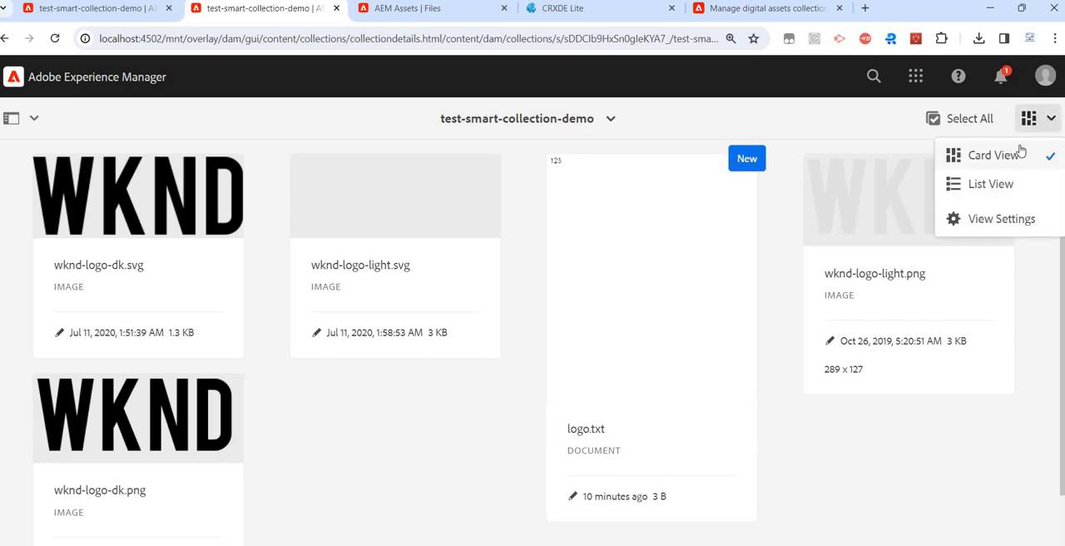
{"action": "left_click", "coordinate": [1002, 185]}
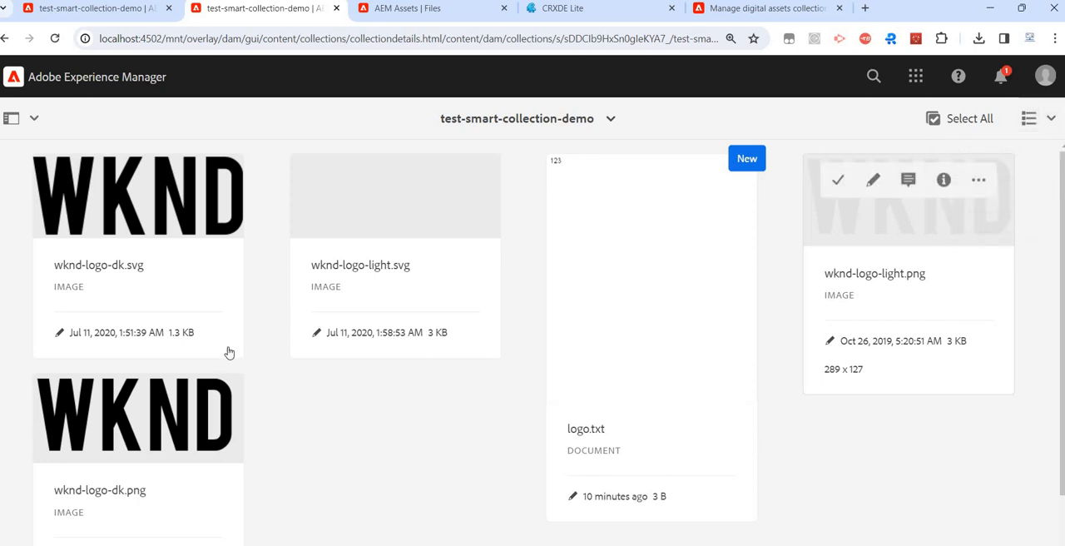